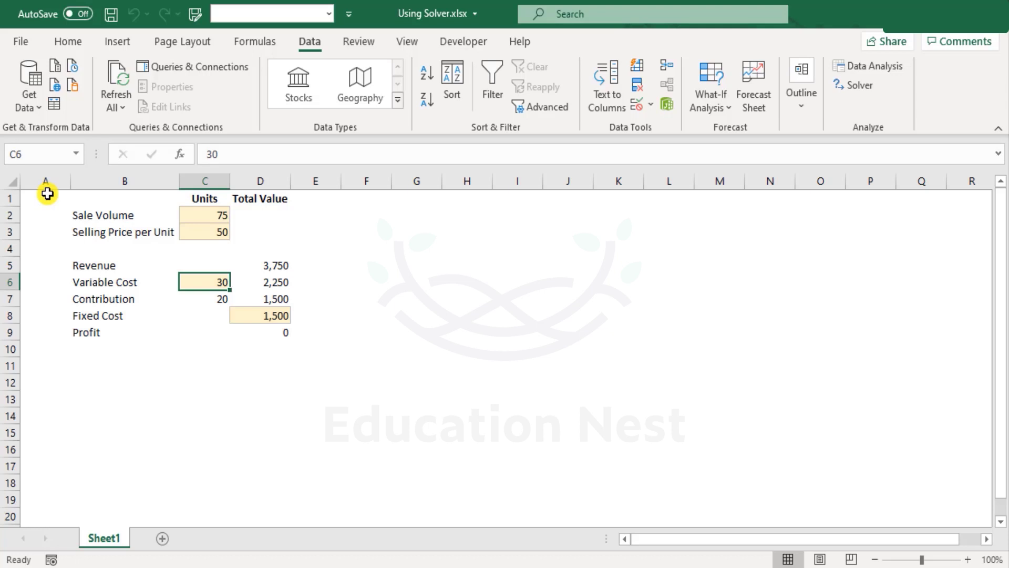
Run Goal Seek to bring the profit in D9 to 2000 by changing the sale volume in C2, and discard the solution
{"action": "left_click", "coordinate": [260, 334]}
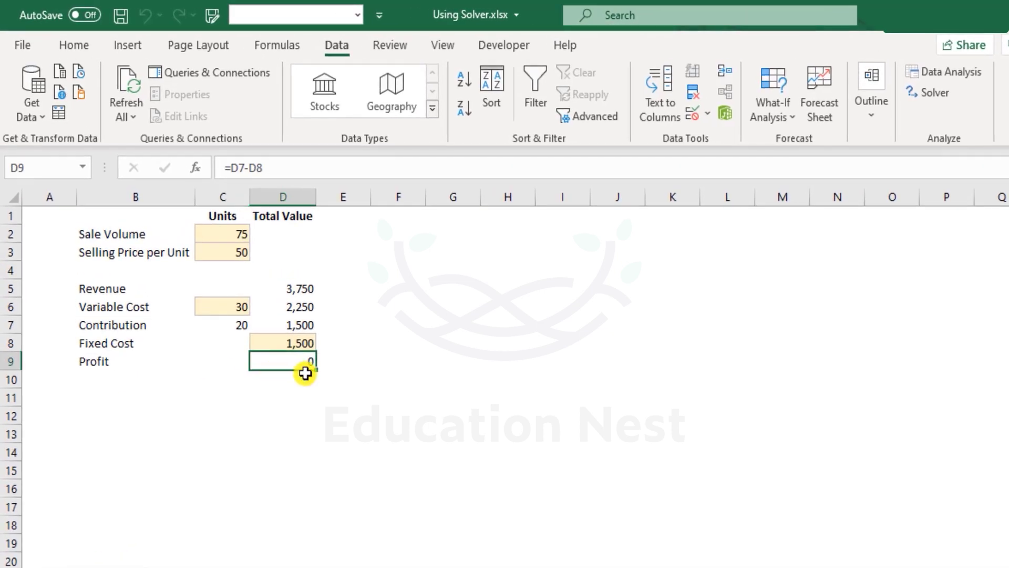
{"action": "left_click", "coordinate": [781, 117]}
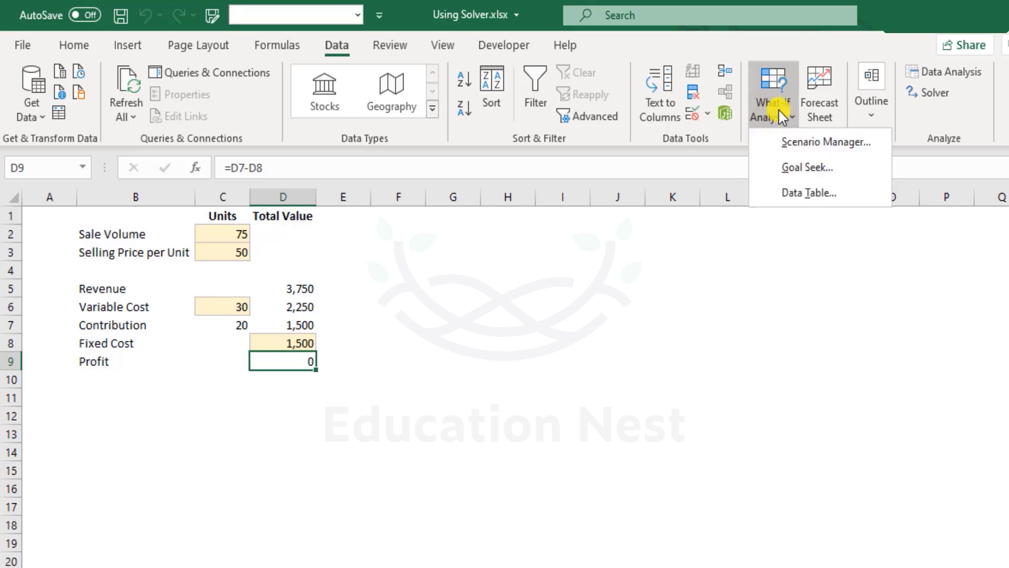
{"action": "left_click", "coordinate": [809, 169]}
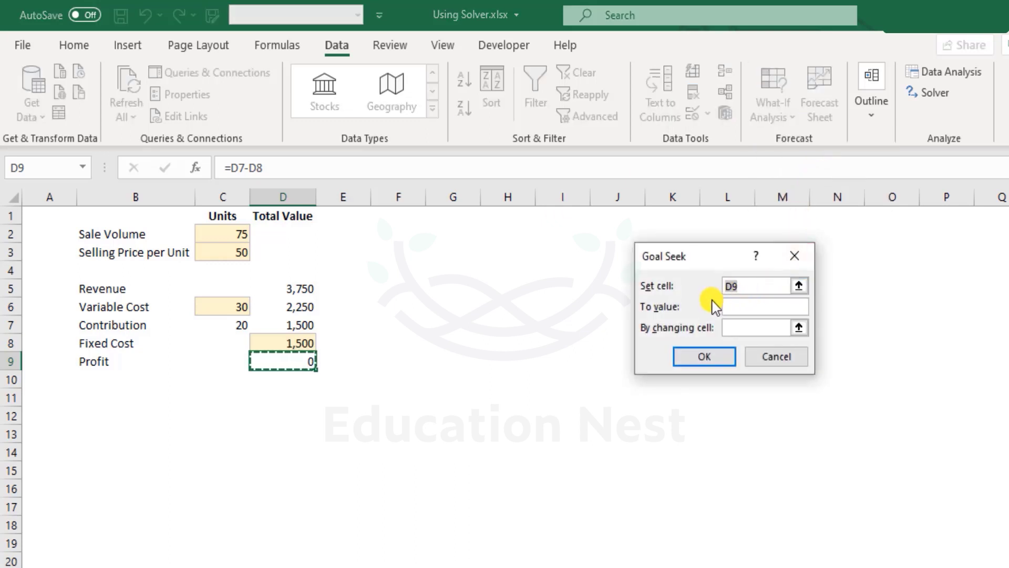
{"action": "left_click", "coordinate": [757, 307]}
{"action": "type", "text": "2000"}
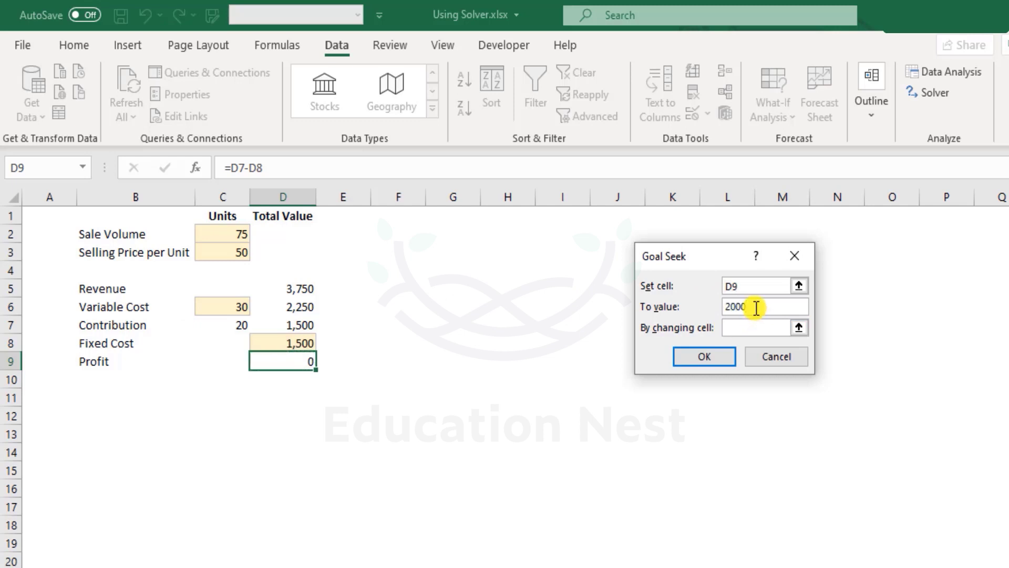
{"action": "left_click", "coordinate": [759, 329]}
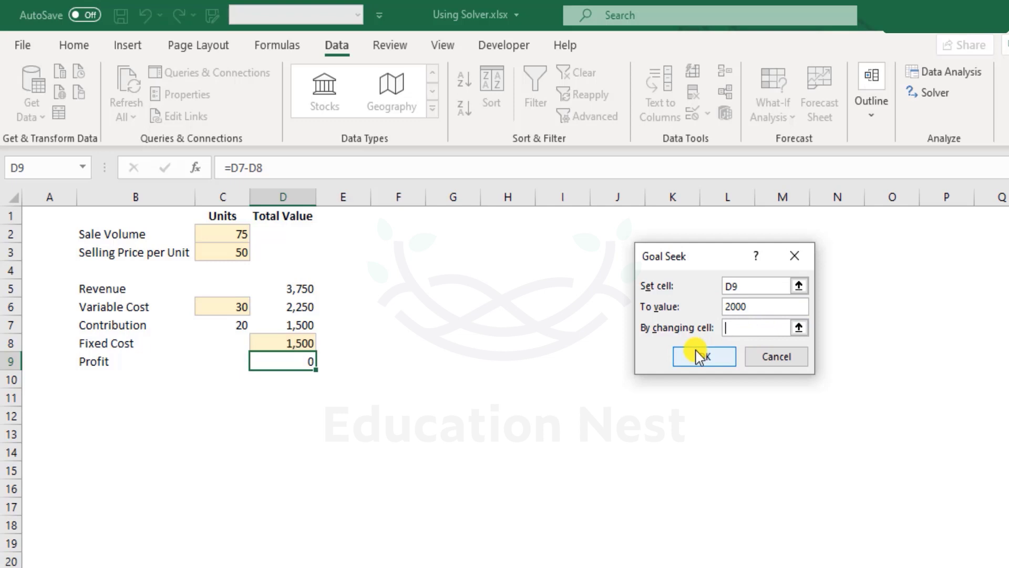
{"action": "left_click", "coordinate": [240, 235]}
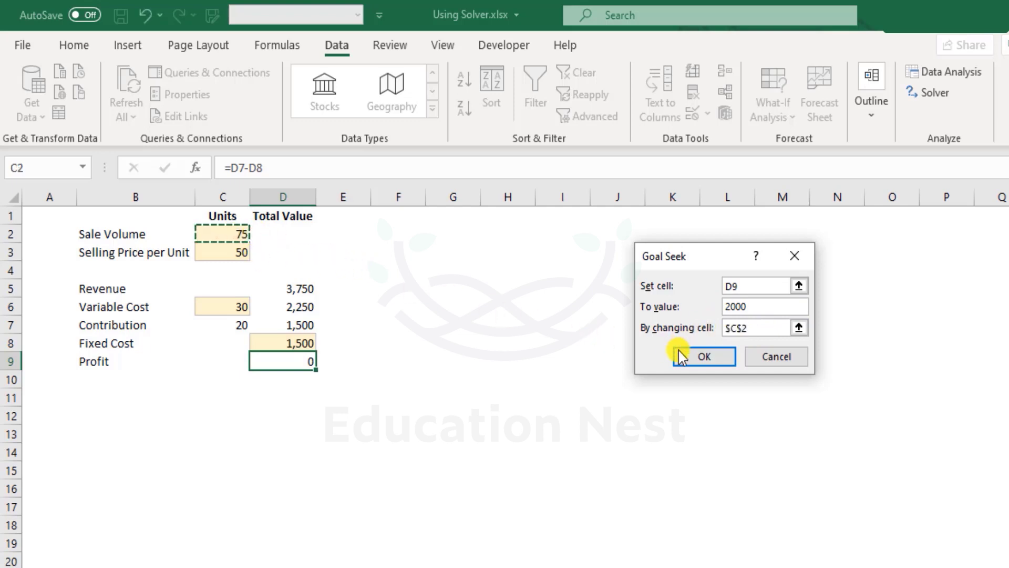
{"action": "left_click", "coordinate": [723, 358]}
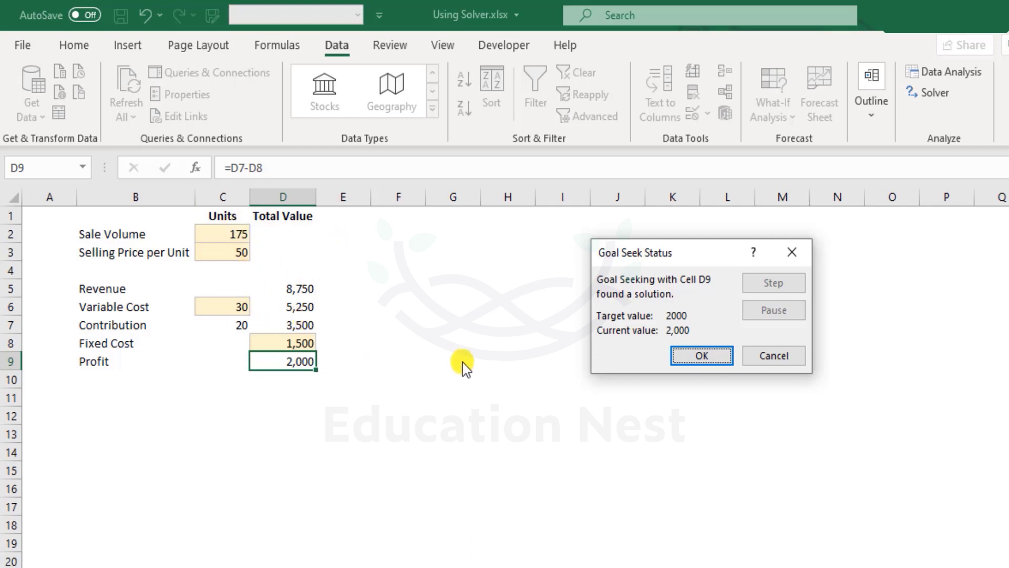
{"action": "left_click", "coordinate": [775, 356]}
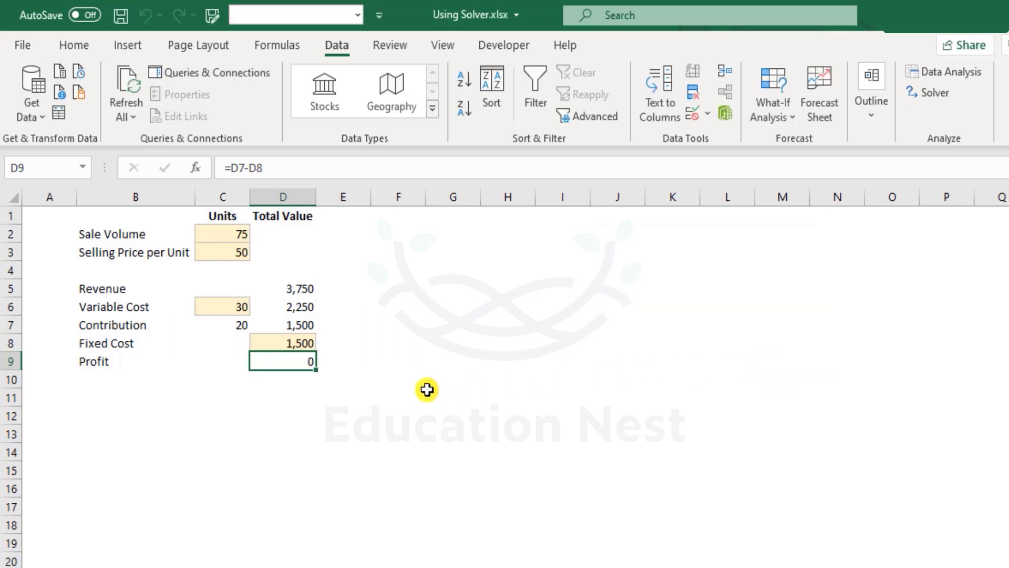
{"action": "left_click", "coordinate": [229, 234]}
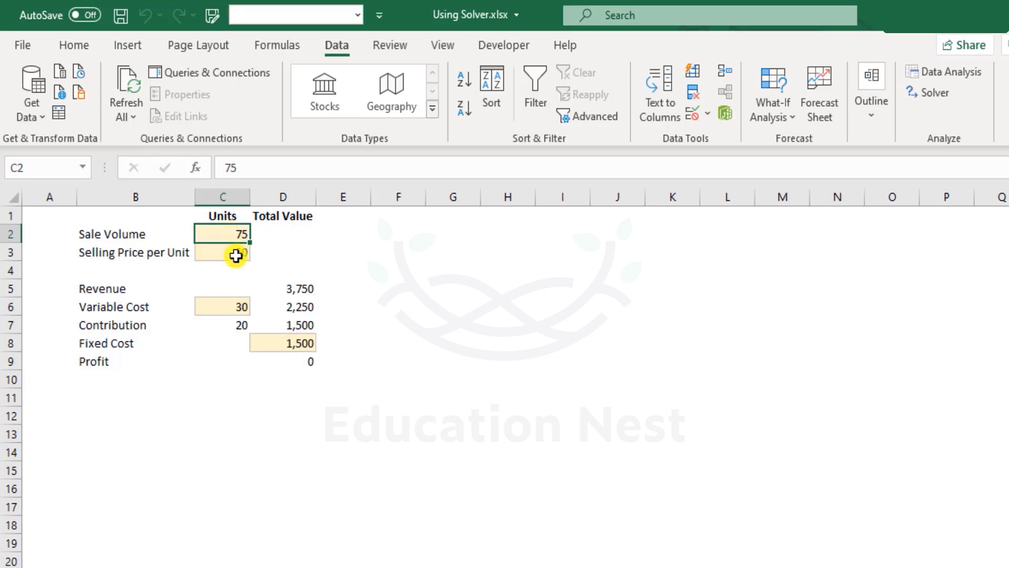
{"action": "left_click", "coordinate": [235, 256]}
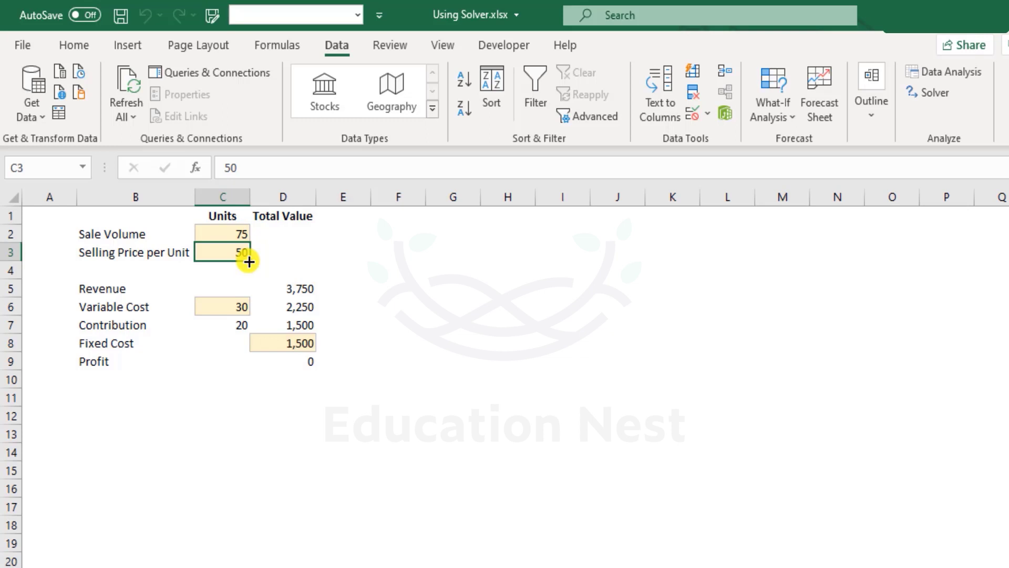
{"action": "left_click", "coordinate": [232, 228]}
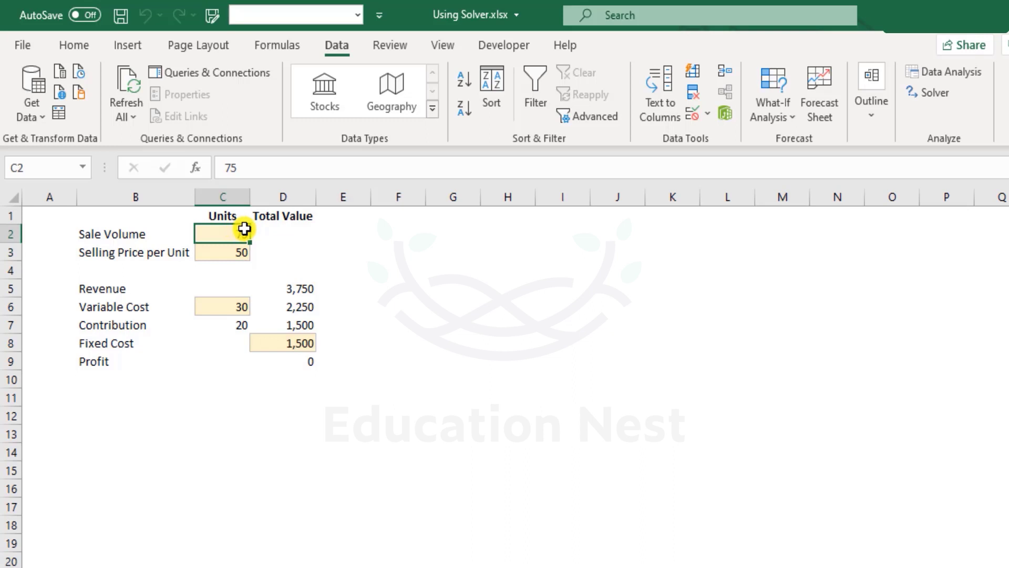
{"action": "left_click", "coordinate": [218, 252]}
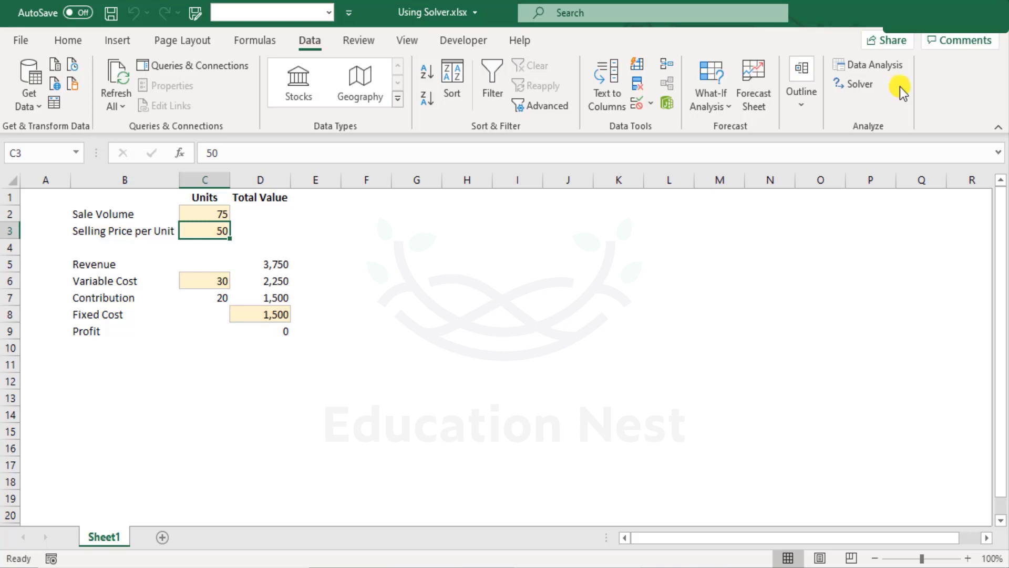
Open the Add-ins page of the Excel options and select Solver Add-in to view its details
{"action": "left_click", "coordinate": [25, 38]}
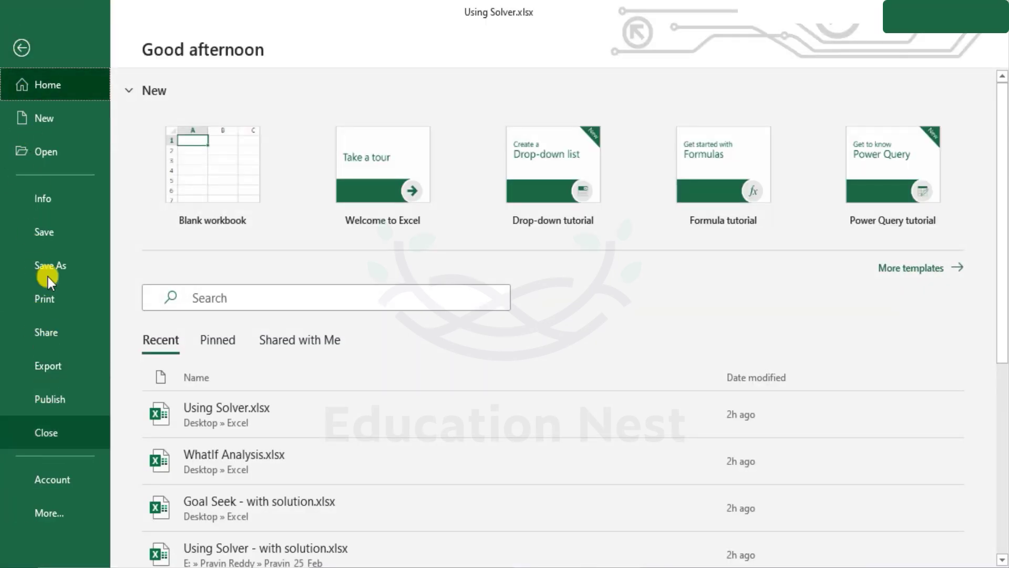
{"action": "left_click", "coordinate": [65, 517]}
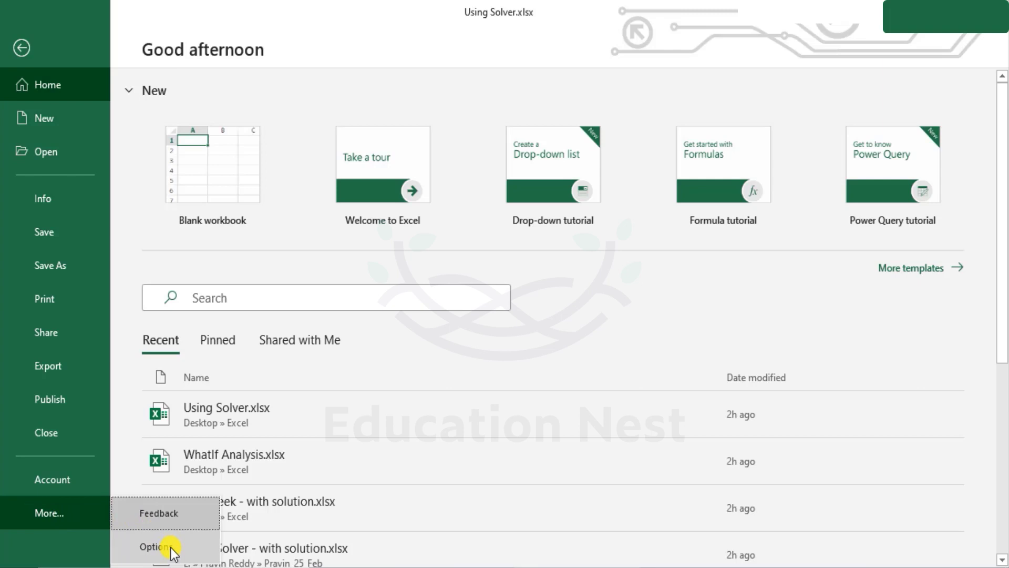
{"action": "left_click", "coordinate": [172, 549]}
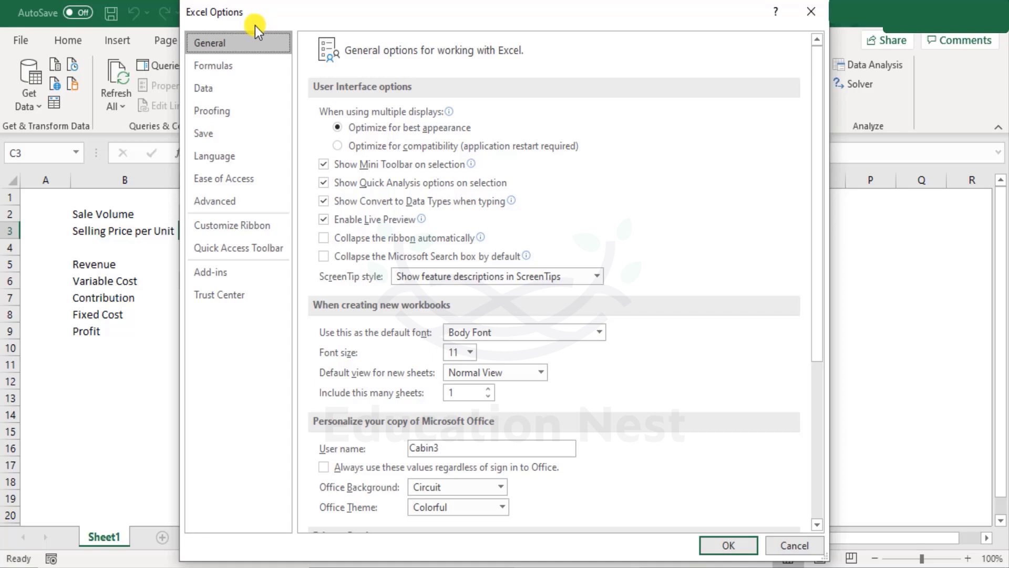
{"action": "left_click", "coordinate": [247, 272]}
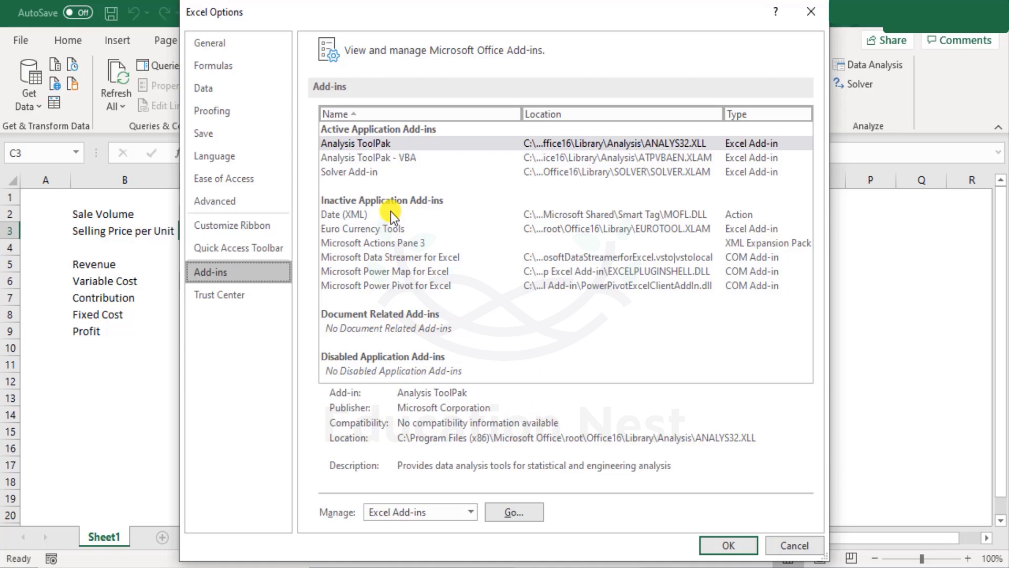
{"action": "left_click", "coordinate": [348, 172]}
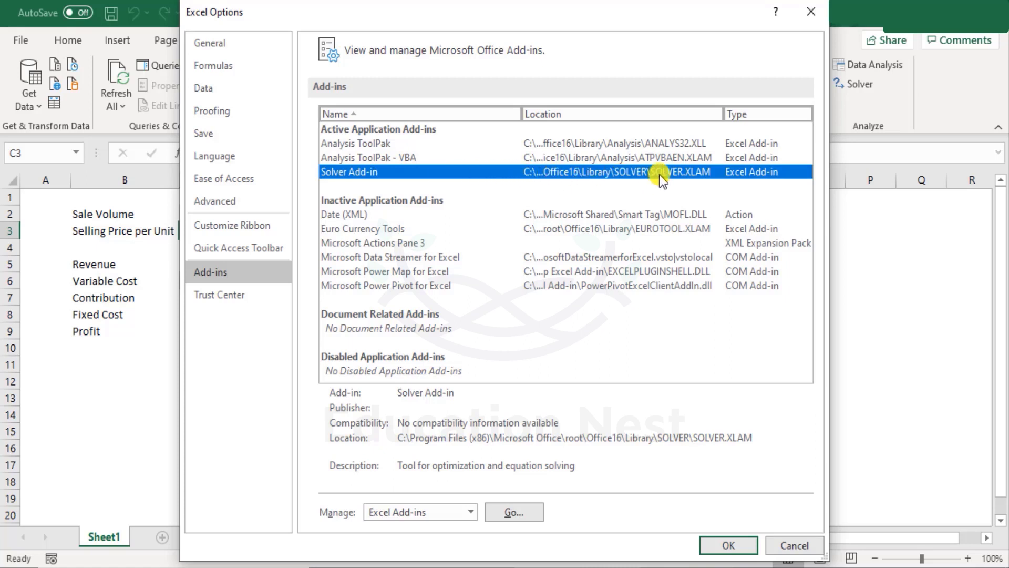
Manage the Excel Add-ins, make sure Solver Add-in is enabled among the available add-ins, and accept the selection
{"action": "left_click", "coordinate": [434, 516]}
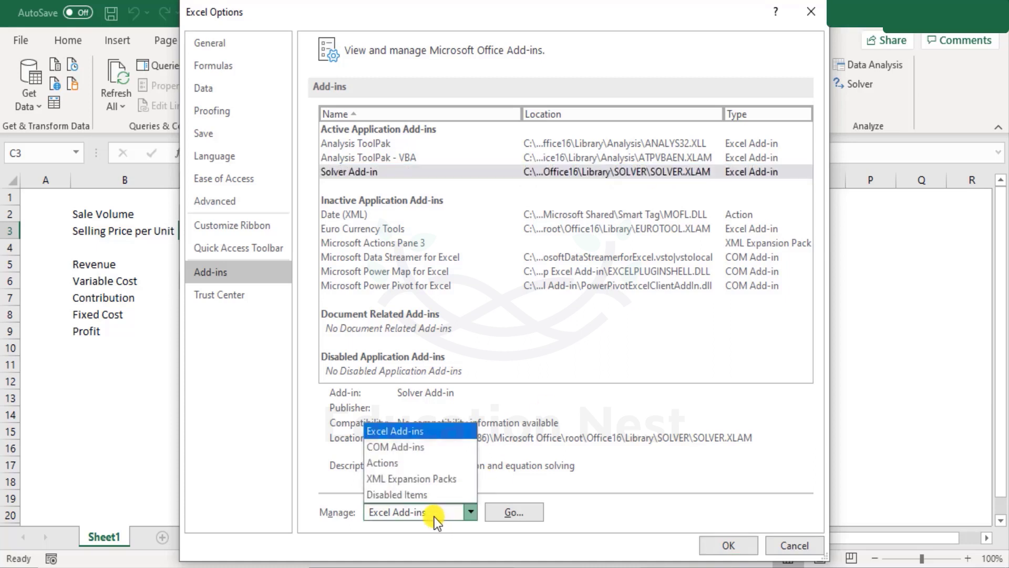
{"action": "left_click", "coordinate": [332, 521]}
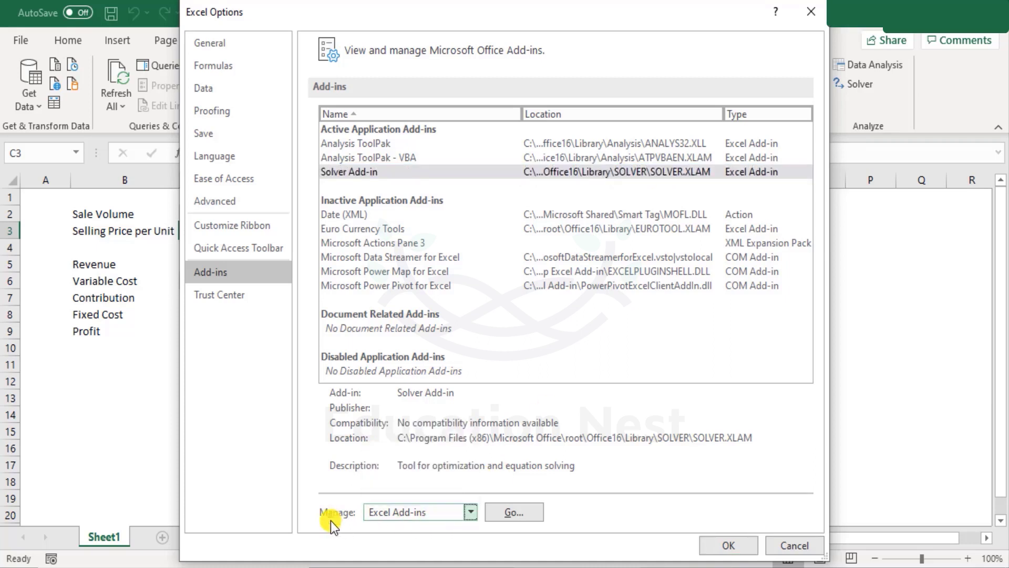
{"action": "left_click", "coordinate": [428, 518]}
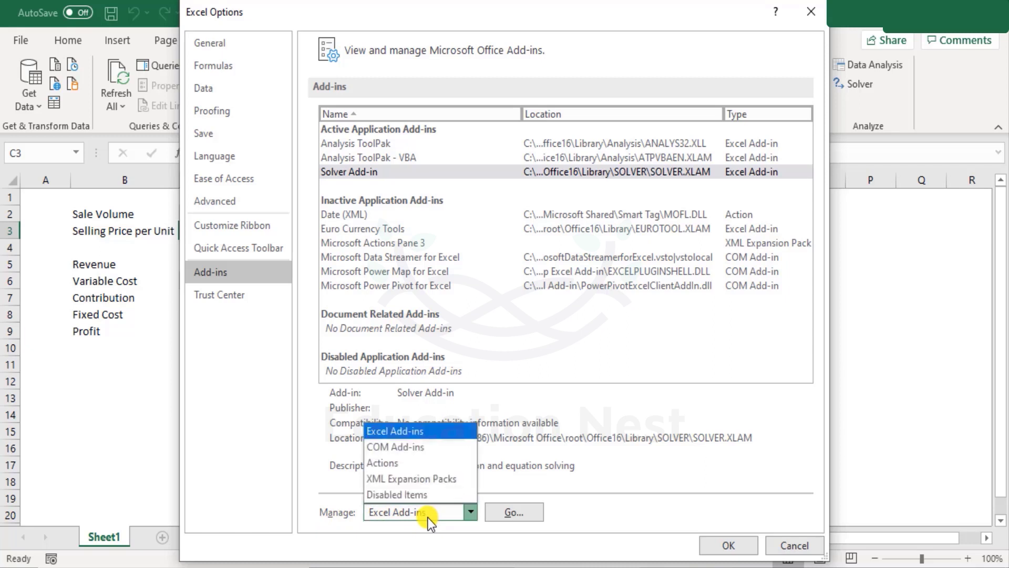
{"action": "left_click", "coordinate": [414, 431]}
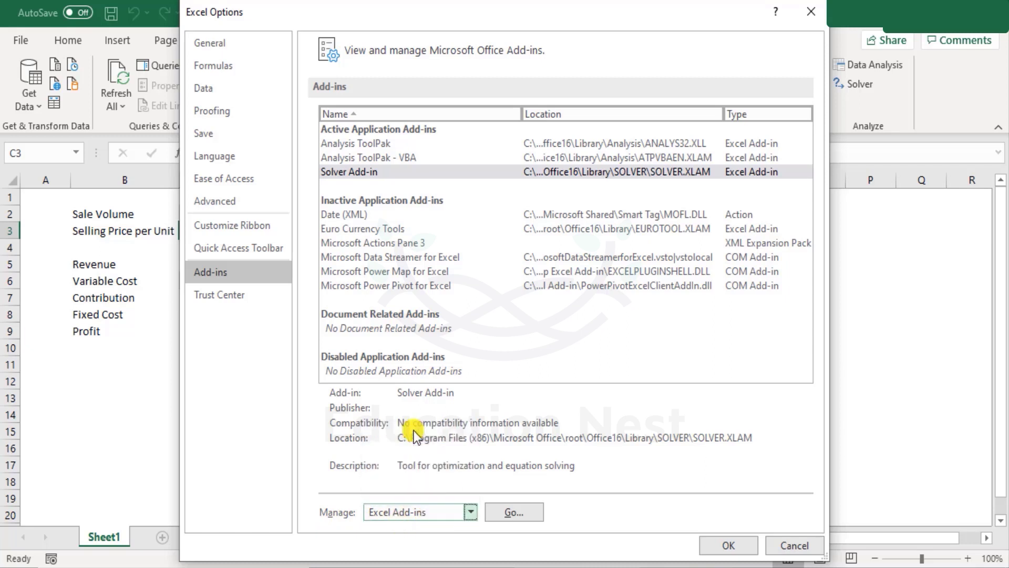
{"action": "left_click", "coordinate": [531, 517]}
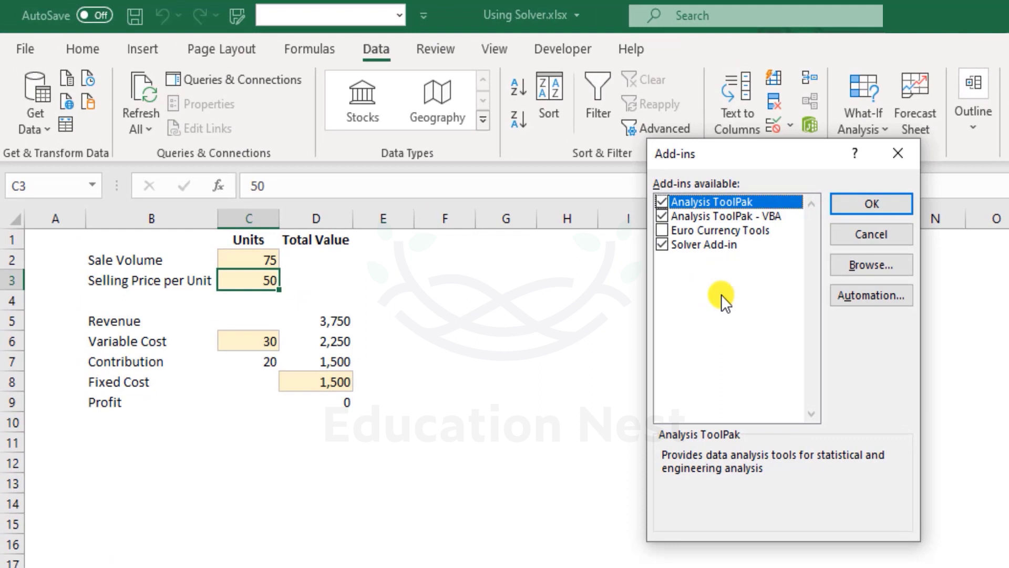
{"action": "left_click", "coordinate": [705, 245]}
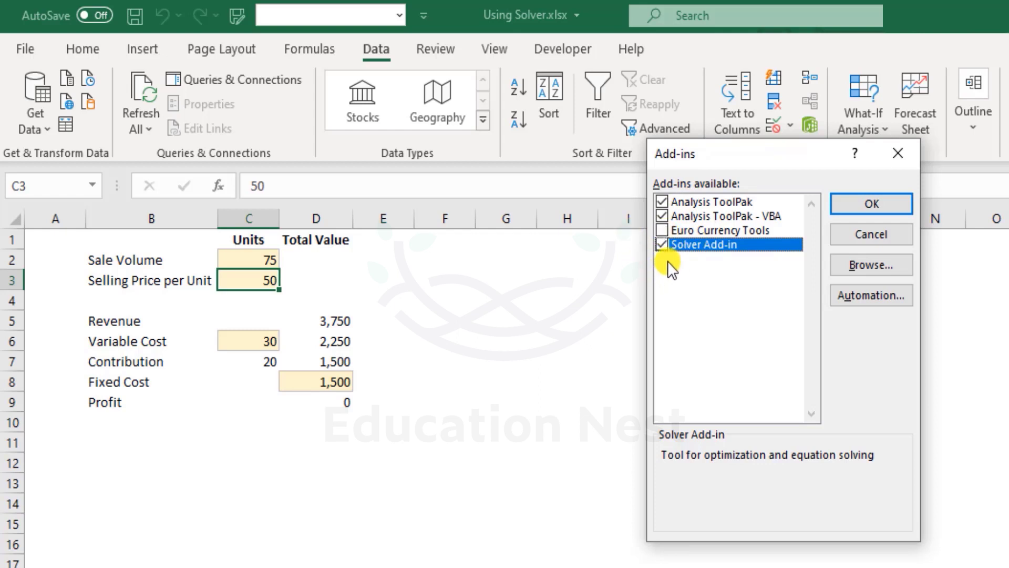
{"action": "left_click", "coordinate": [872, 207]}
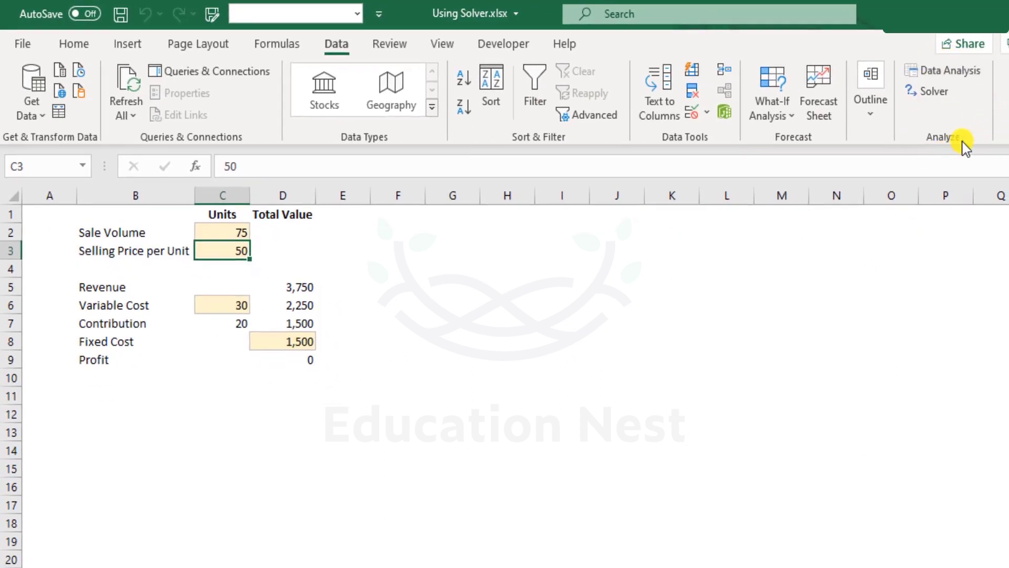
Open Solver and set its objective to the profit cell D9
{"action": "left_click", "coordinate": [939, 100]}
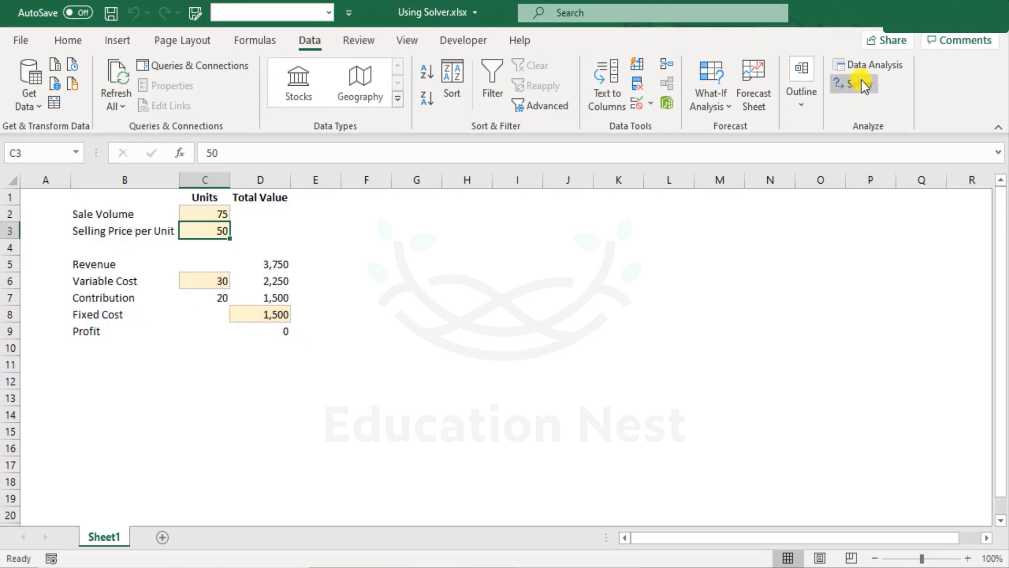
{"action": "left_click", "coordinate": [862, 83]}
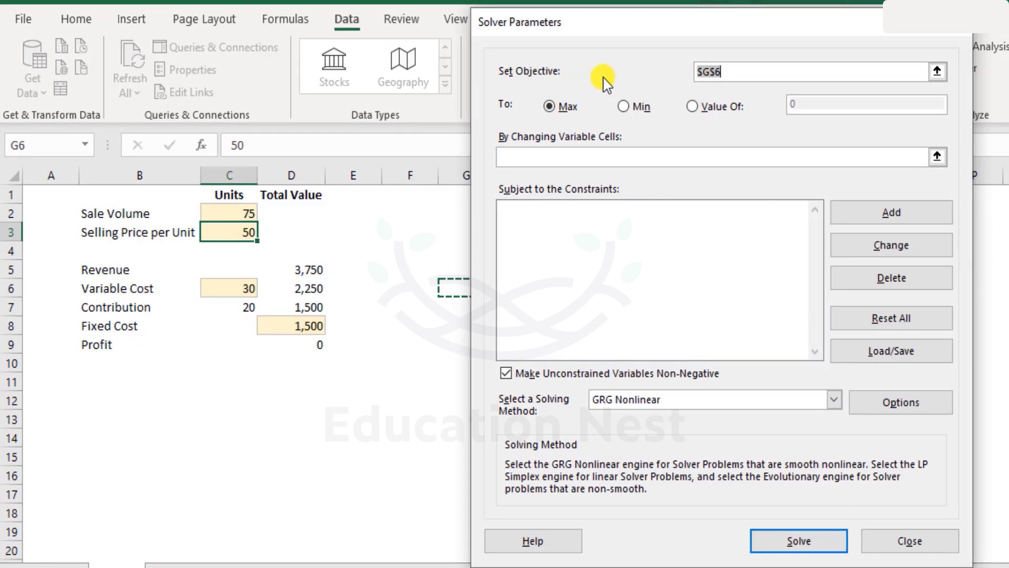
{"action": "left_click", "coordinate": [304, 345]}
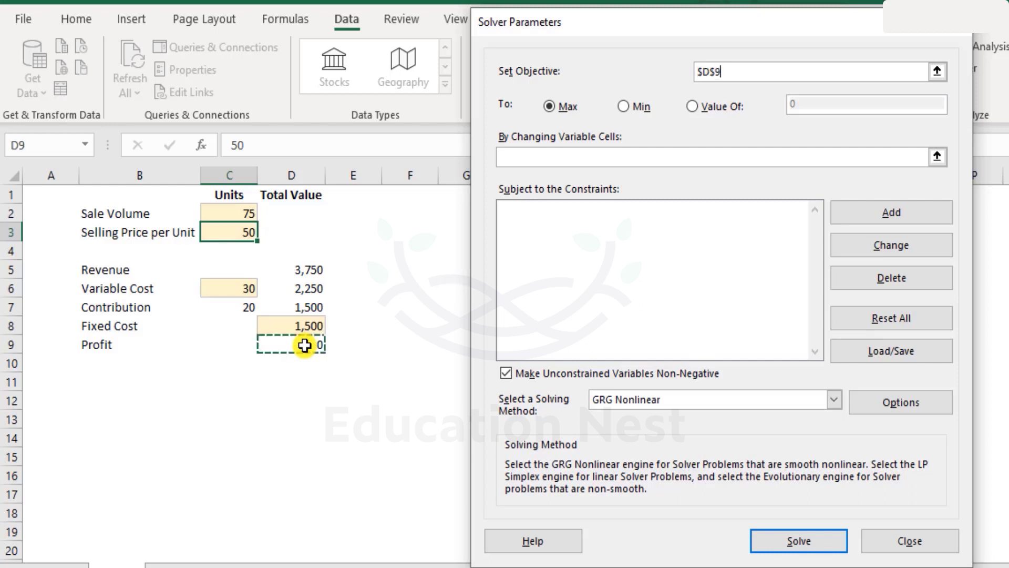
{"action": "left_click", "coordinate": [748, 72]}
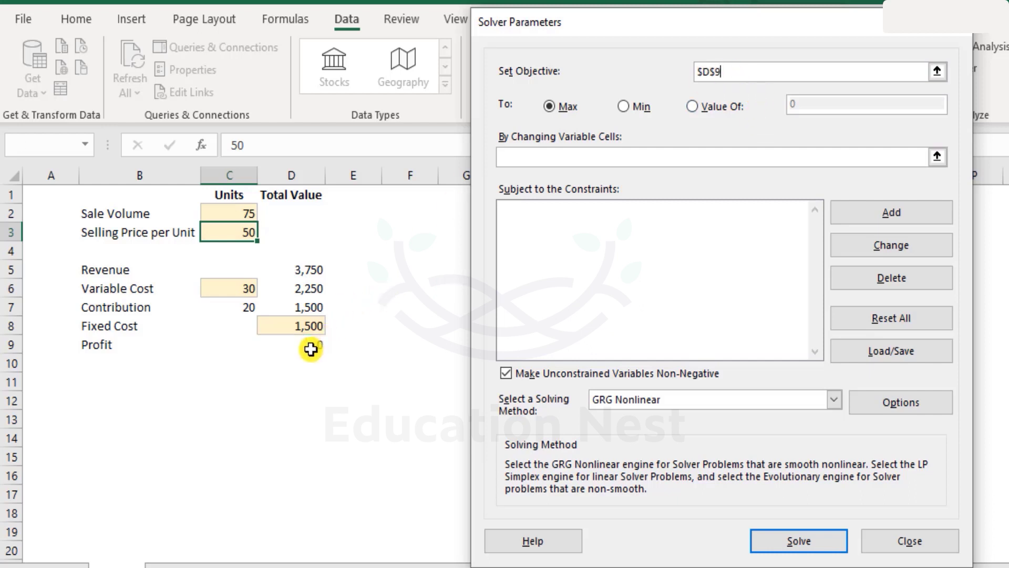
{"action": "left_click_drag", "start_coordinate": [736, 71], "coordinate": [638, 63]}
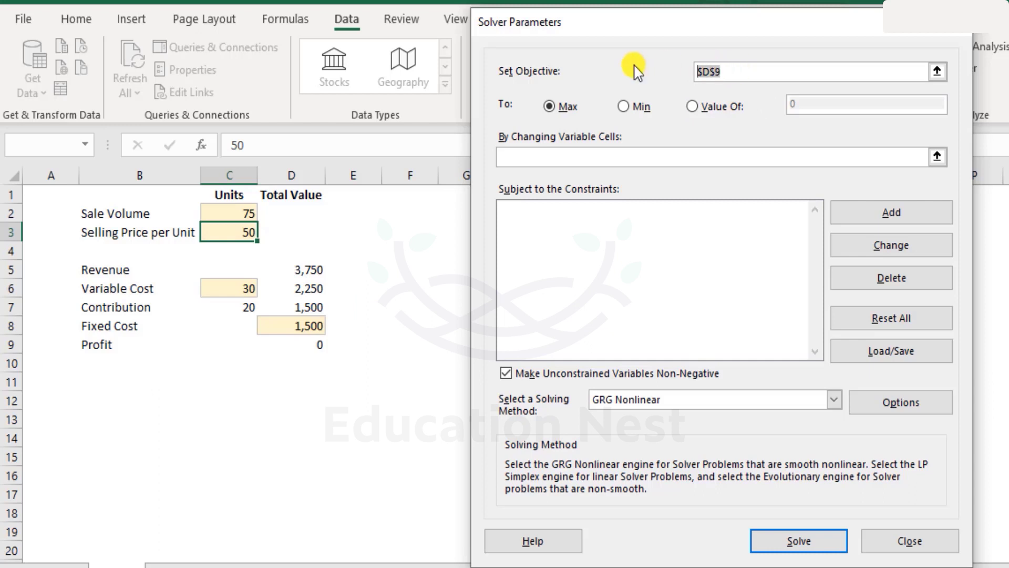
{"action": "key", "text": "BackSpace"}
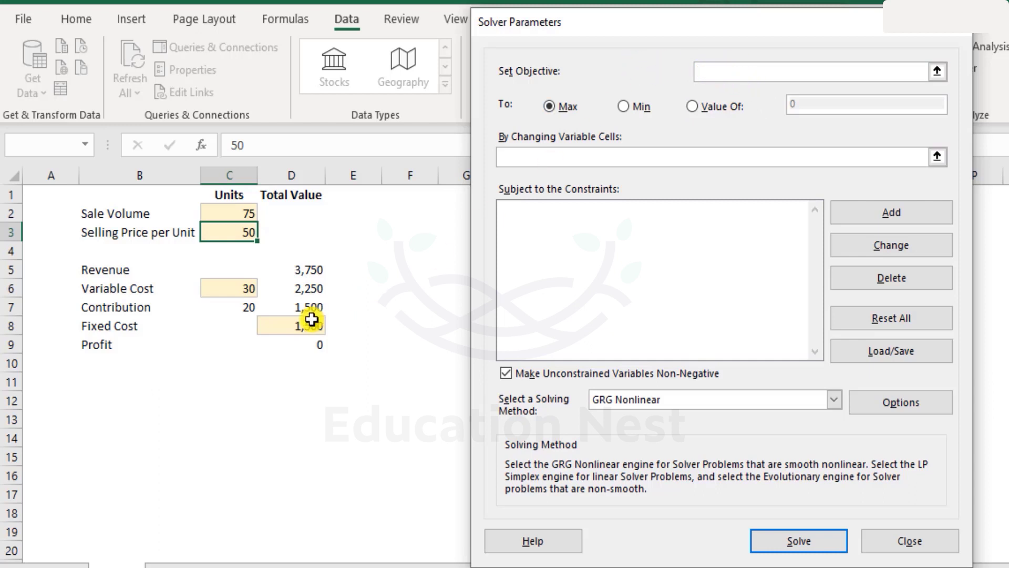
{"action": "left_click", "coordinate": [291, 347]}
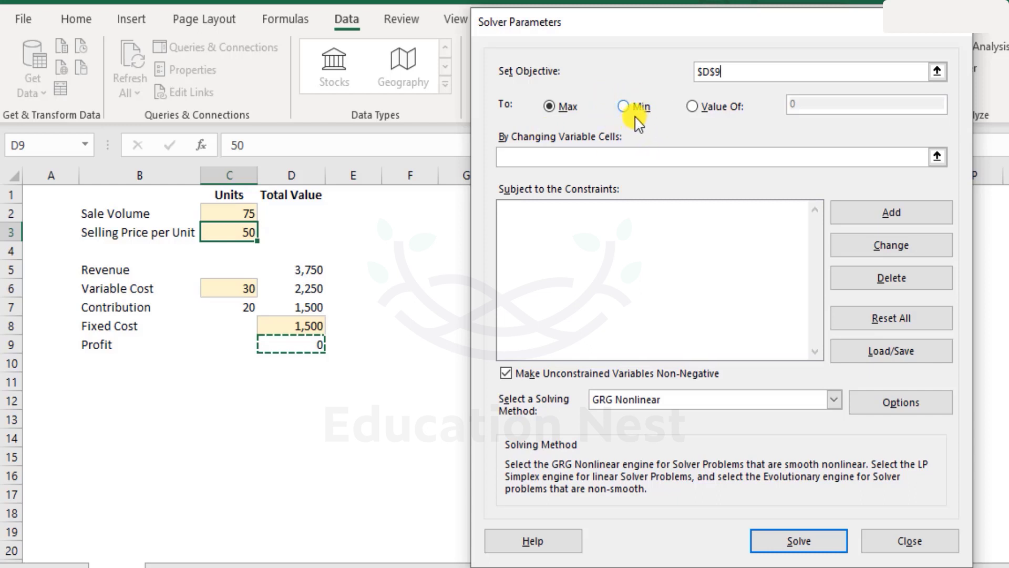
Make the Solver objective target a specific value of 2000
{"action": "left_click", "coordinate": [692, 106]}
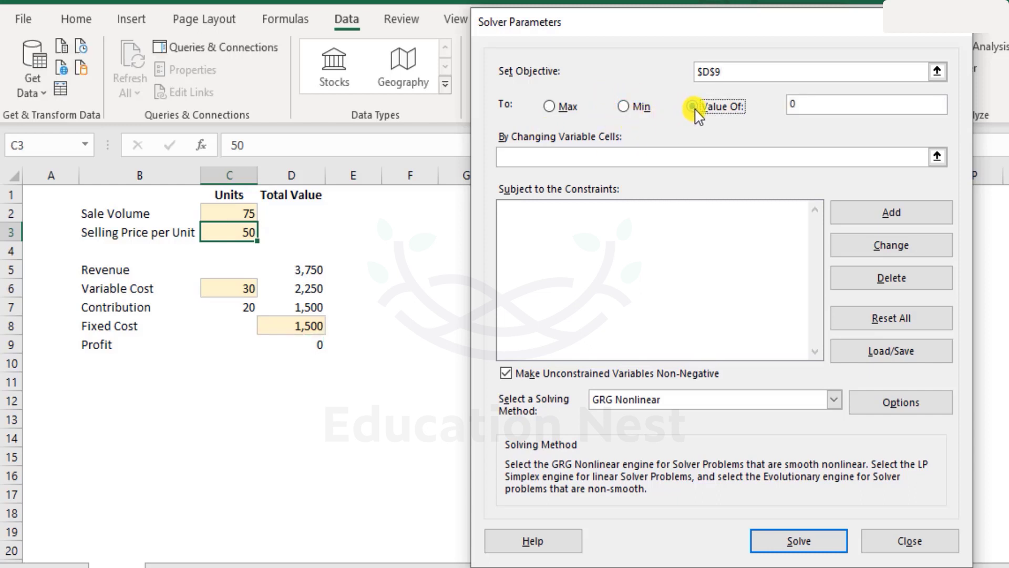
{"action": "left_click", "coordinate": [819, 103]}
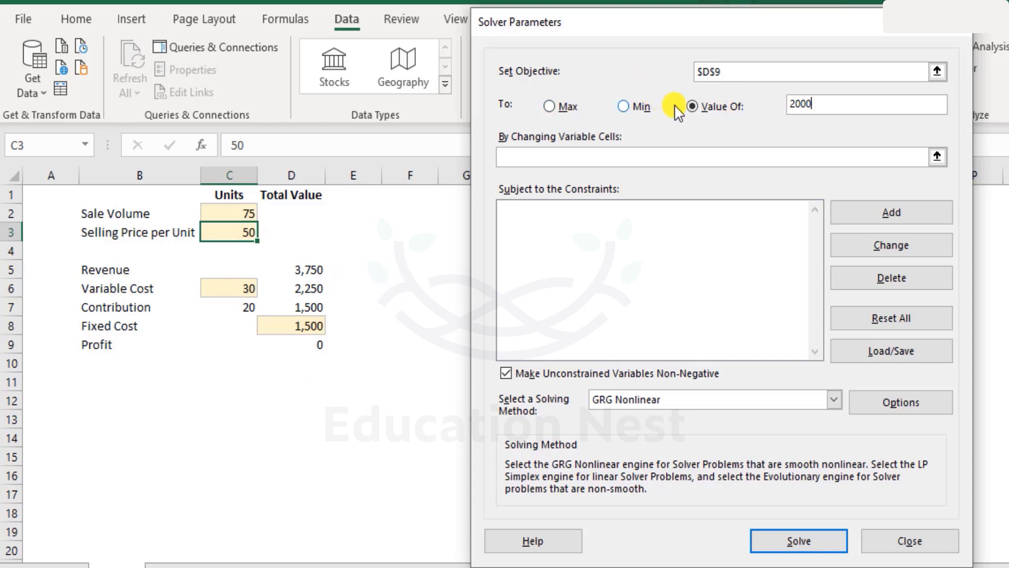
{"action": "left_click", "coordinate": [701, 111]}
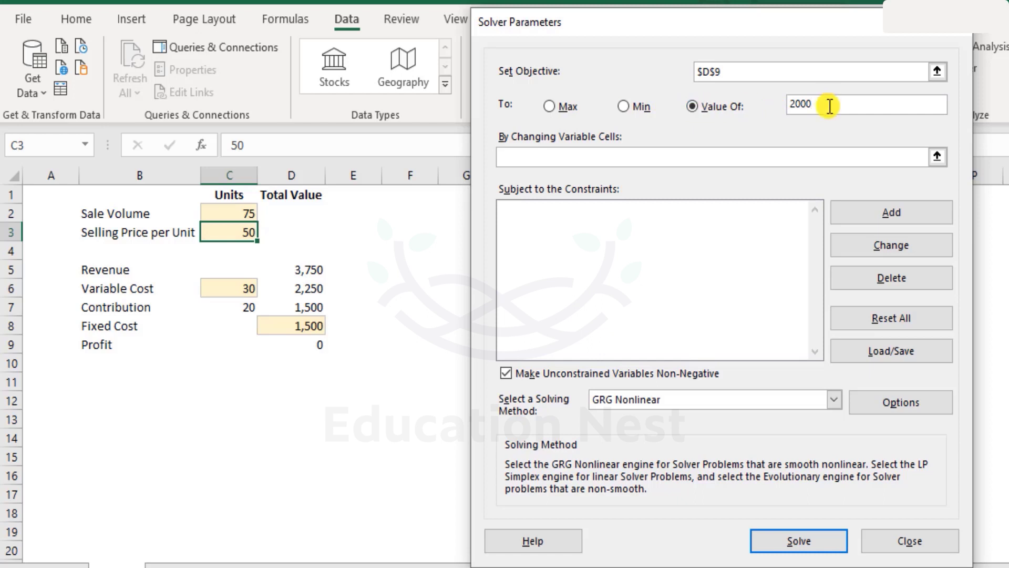
{"action": "left_click", "coordinate": [828, 108]}
Set Solver's variable cells to the sale volume C2, the selling price C3 and the unit variable cost C6
{"action": "left_click", "coordinate": [598, 158]}
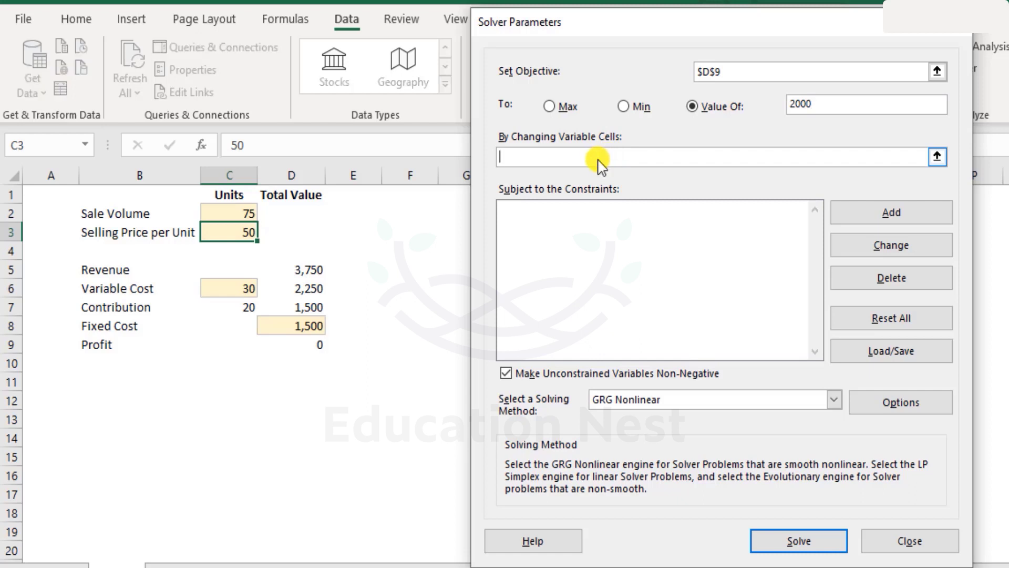
{"action": "left_click", "coordinate": [228, 213]}
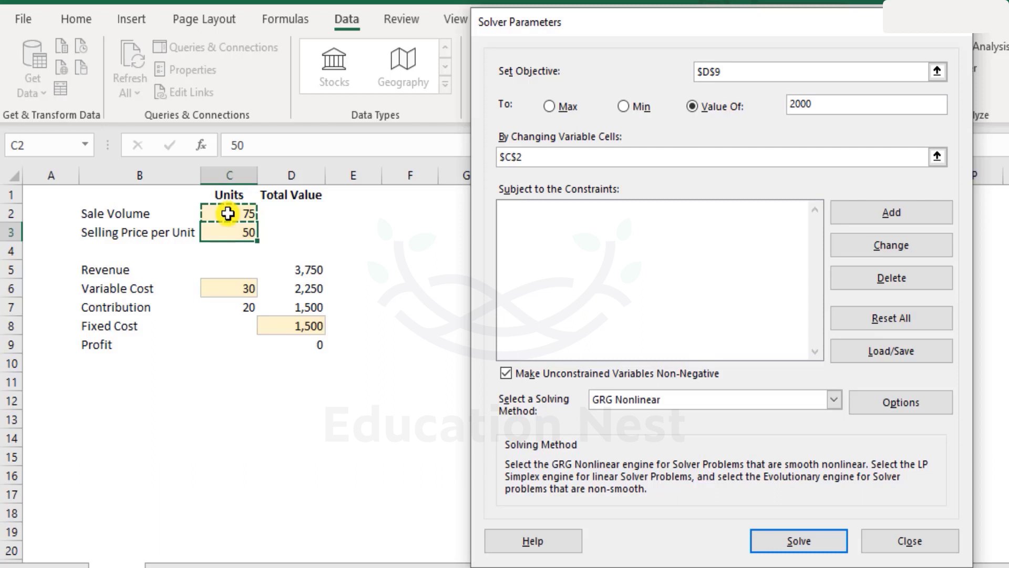
{"action": "left_click", "coordinate": [228, 231], "text": "ctrl"}
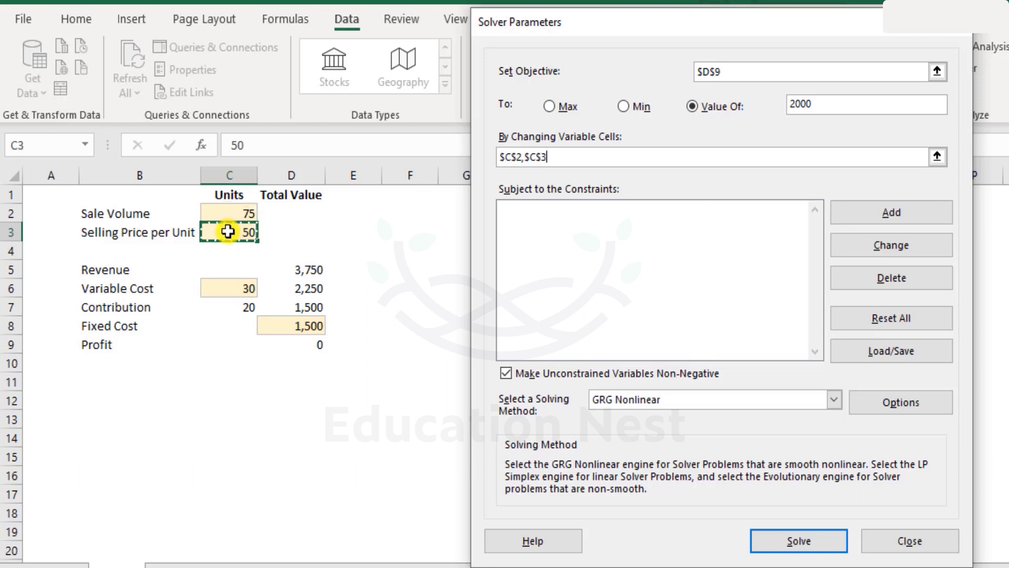
{"action": "type", "text": ","}
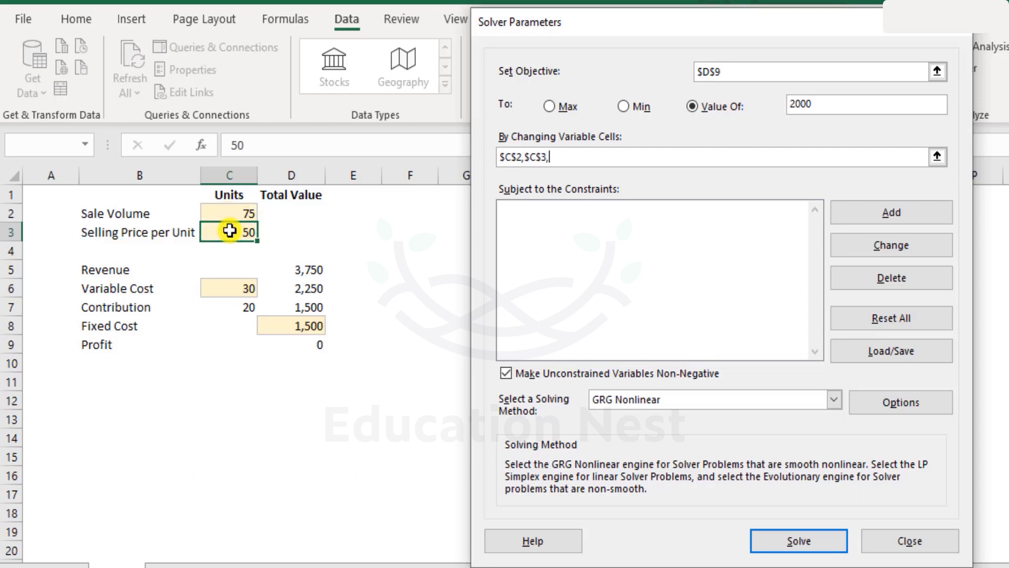
{"action": "left_click", "coordinate": [233, 284]}
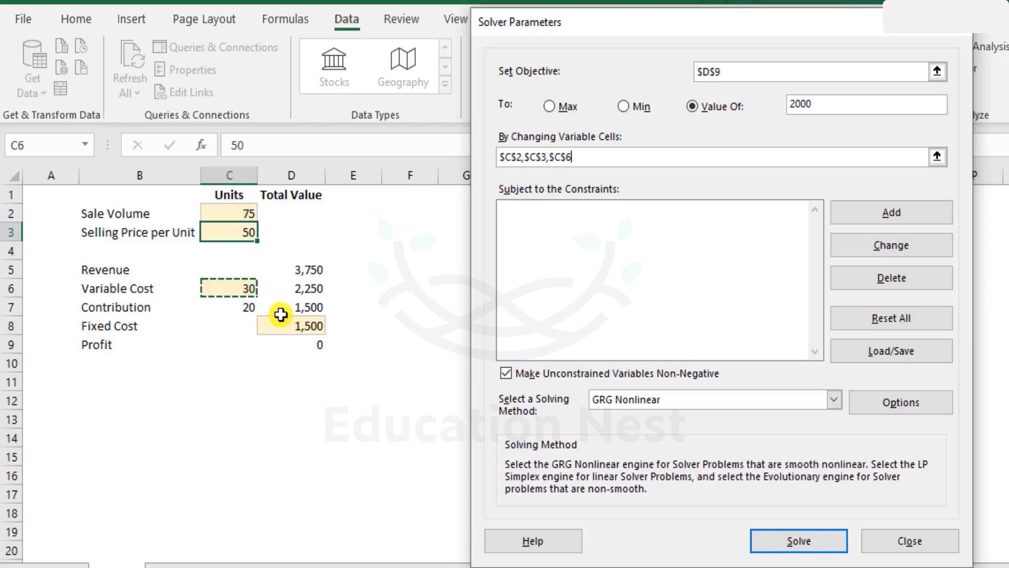
{"action": "left_click", "coordinate": [308, 345]}
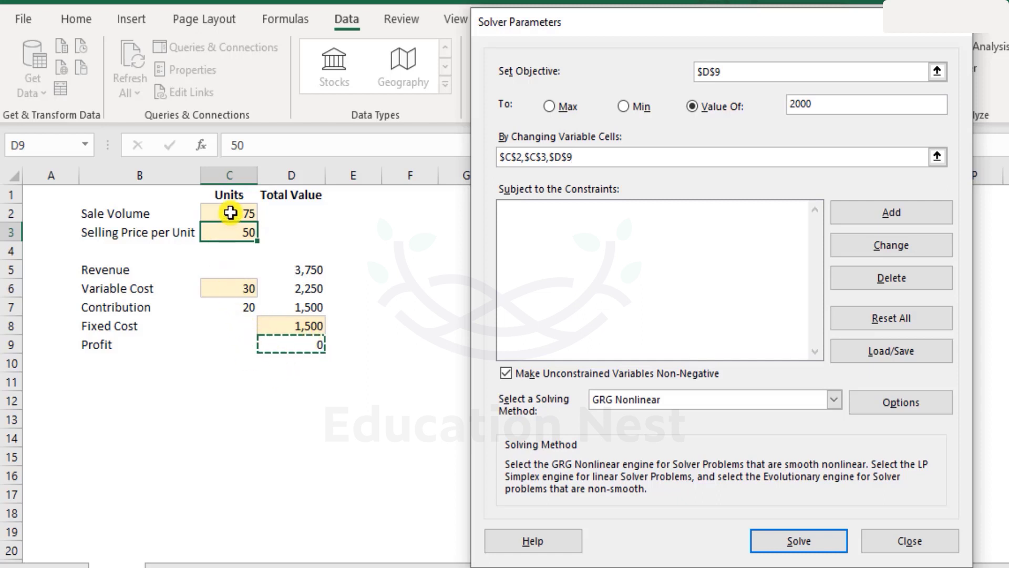
{"action": "left_click", "coordinate": [238, 290]}
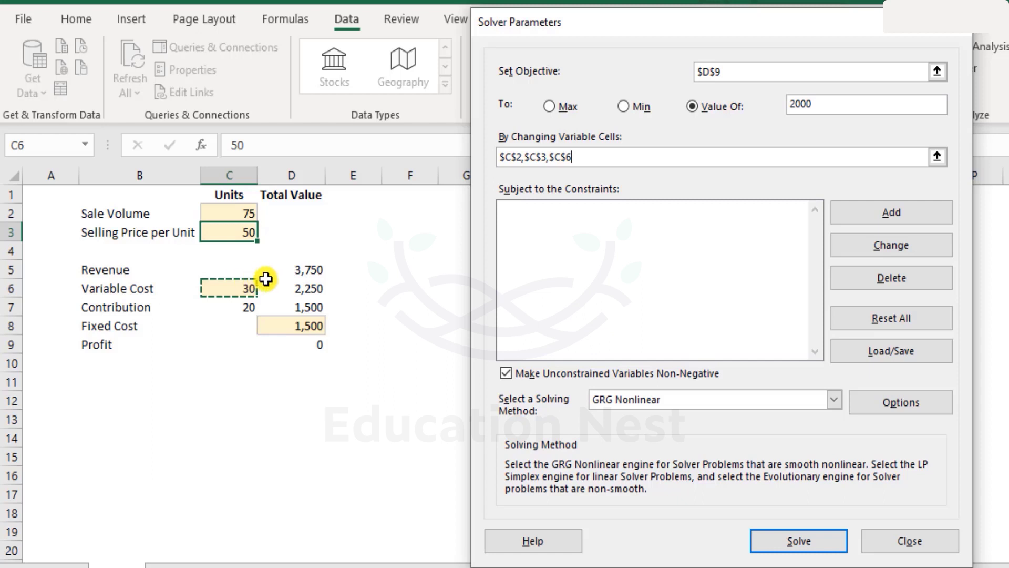
Solve the model without constraints, move the results dialog off the data to check the values, and discard the solution
{"action": "left_click", "coordinate": [824, 546]}
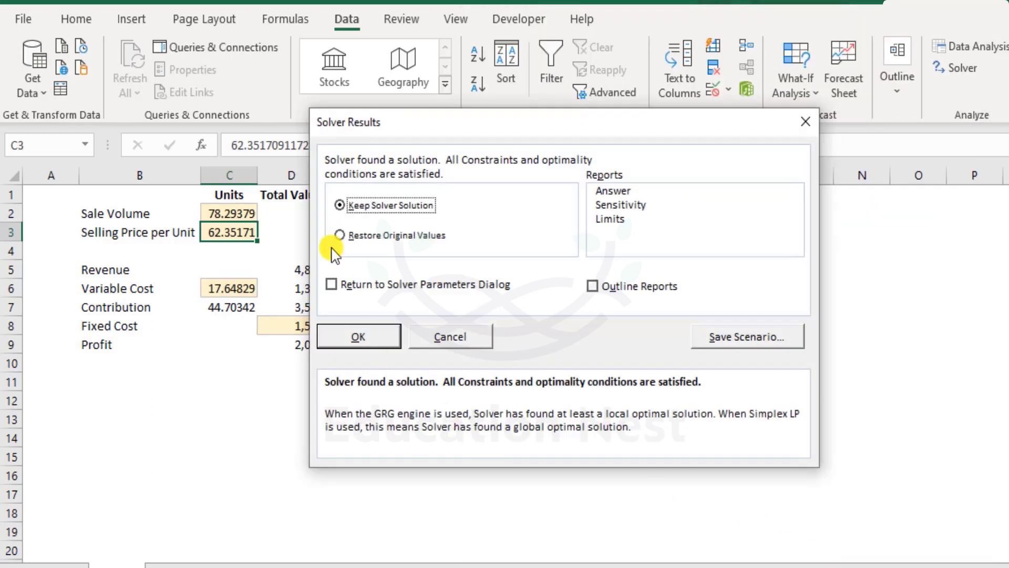
{"action": "left_click_drag", "start_coordinate": [476, 127], "coordinate": [593, 85]}
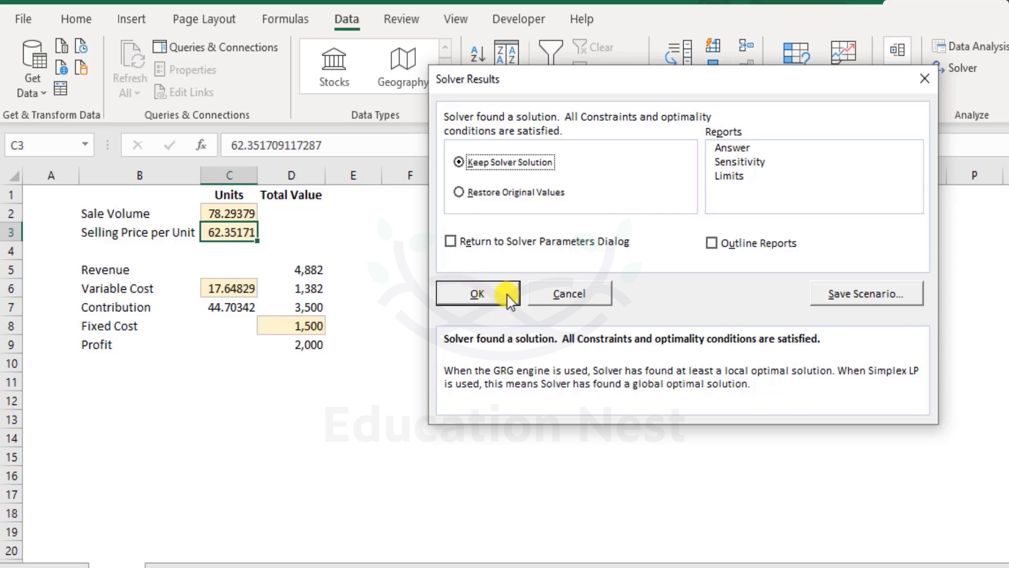
{"action": "left_click", "coordinate": [561, 292]}
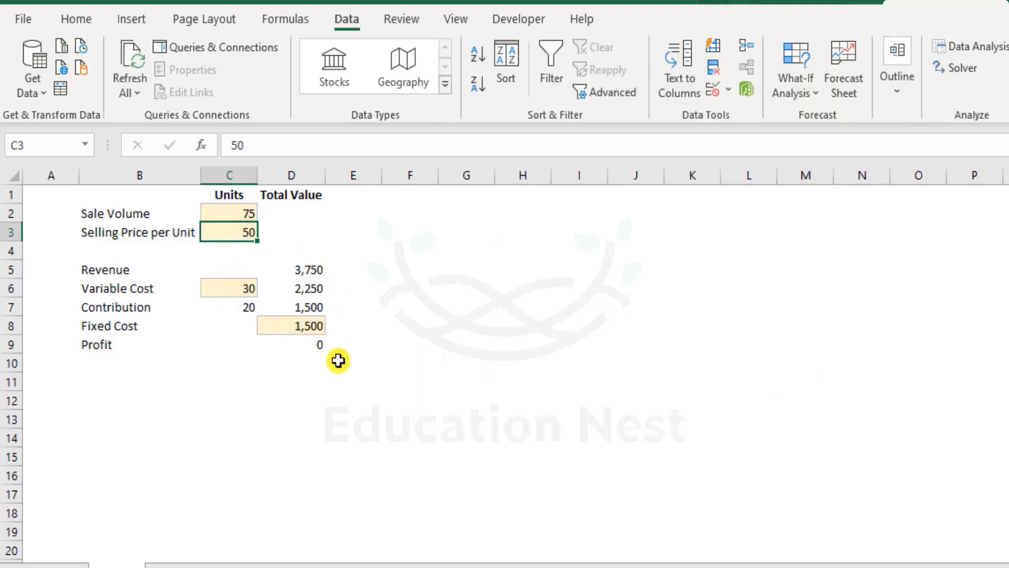
Examine the sale volume, selling price and variable cost inputs in C2, C3 and C6 that need constraints
{"action": "left_click", "coordinate": [227, 288]}
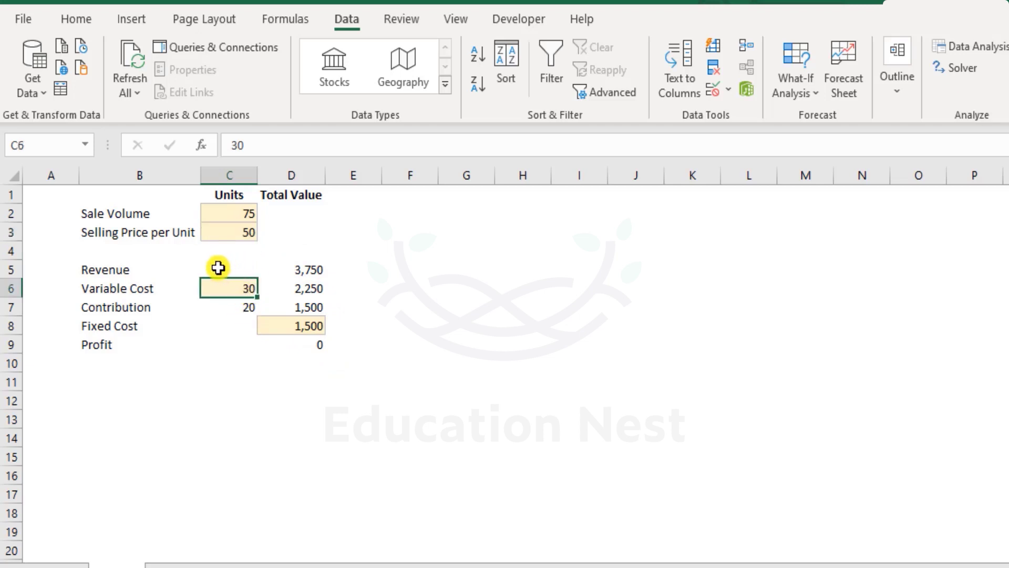
{"action": "left_click", "coordinate": [227, 233]}
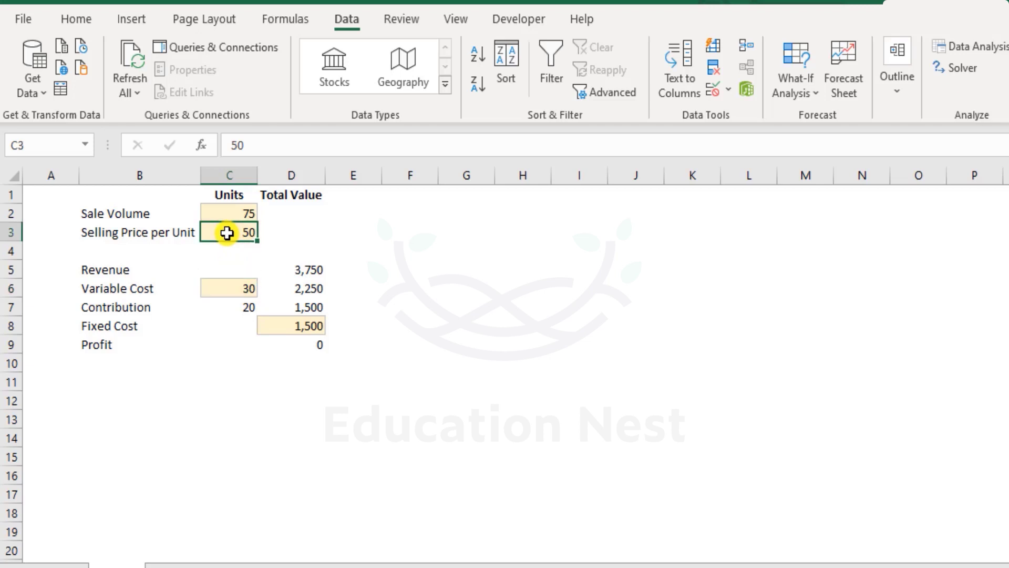
{"action": "left_click", "coordinate": [229, 211]}
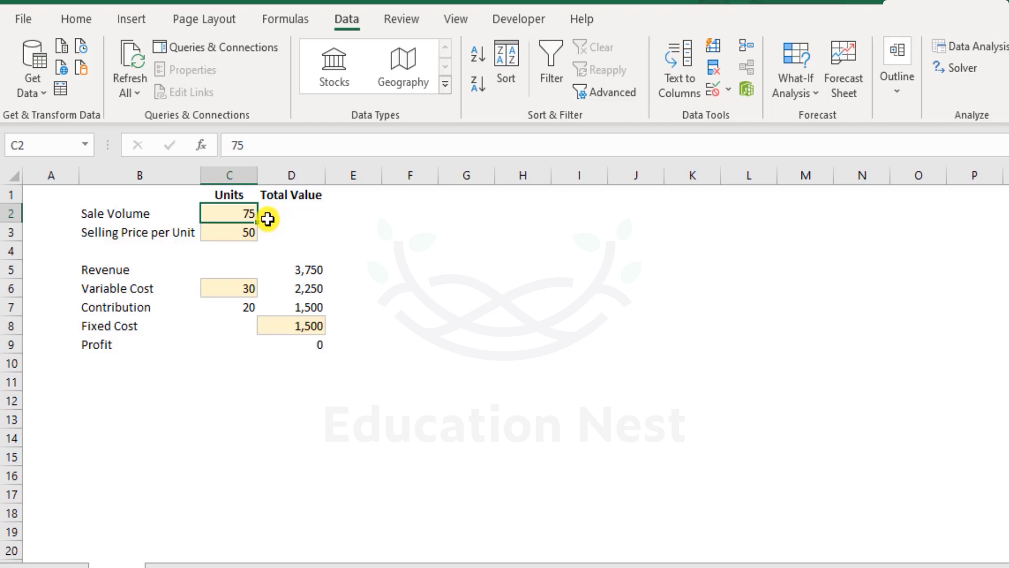
{"action": "left_click", "coordinate": [243, 232]}
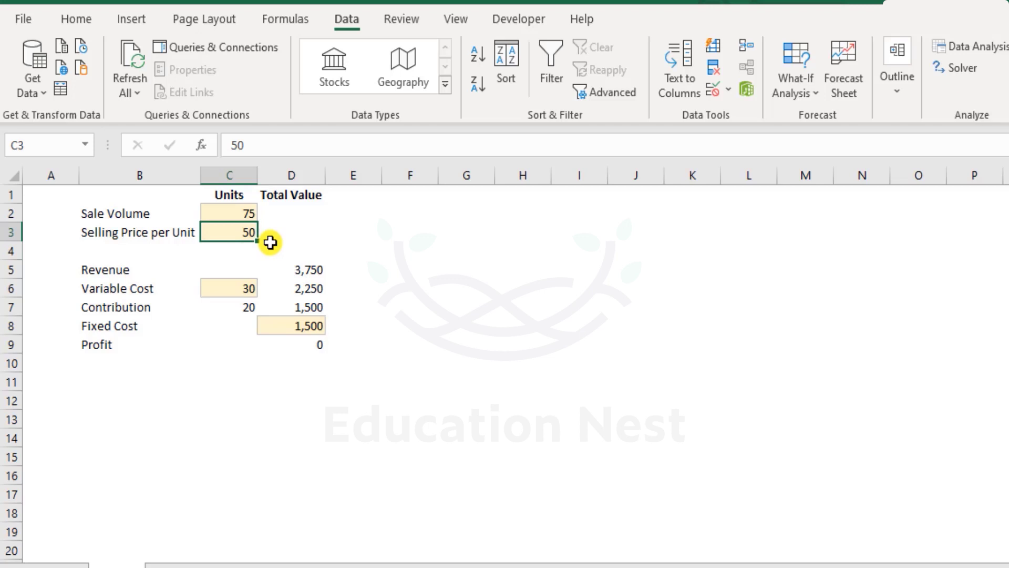
{"action": "left_click", "coordinate": [210, 288]}
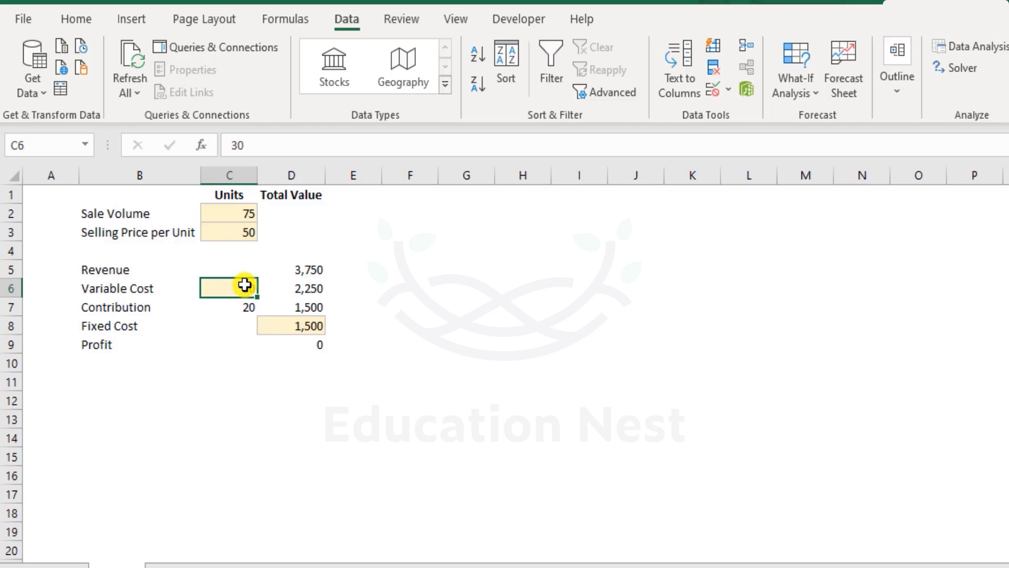
{"action": "left_click", "coordinate": [226, 215]}
{"action": "left_click_drag", "start_coordinate": [226, 246], "coordinate": [230, 288]}
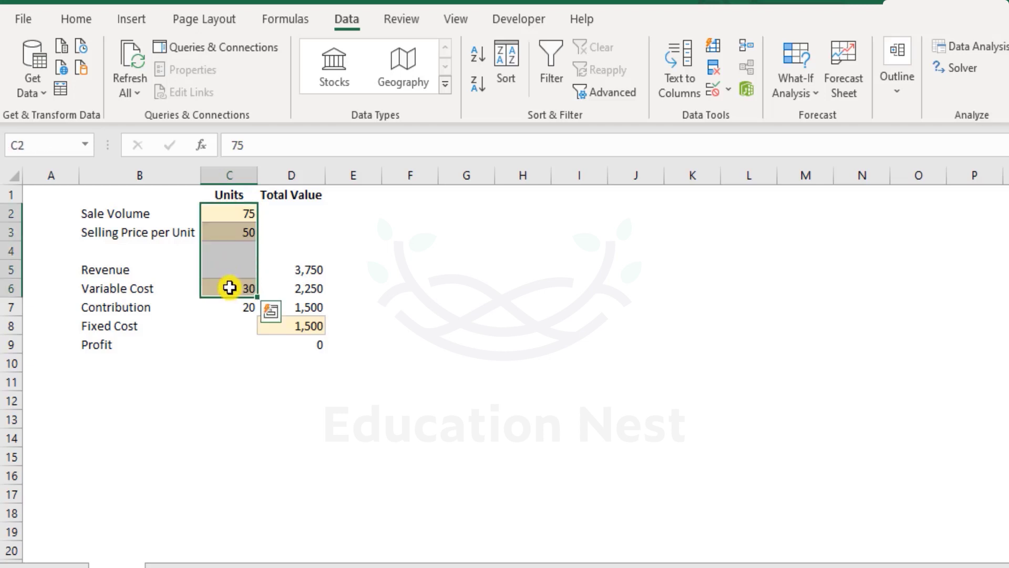
{"action": "left_click", "coordinate": [230, 288]}
Reopen Solver and add a constraint that the sale volume in C2 must be an integer
{"action": "left_click", "coordinate": [964, 68]}
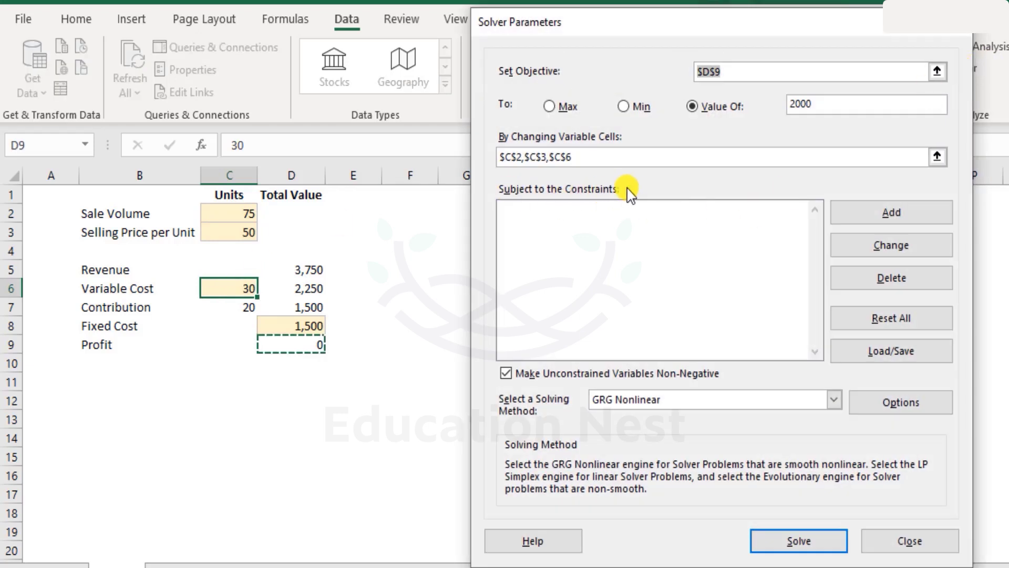
{"action": "left_click", "coordinate": [888, 214]}
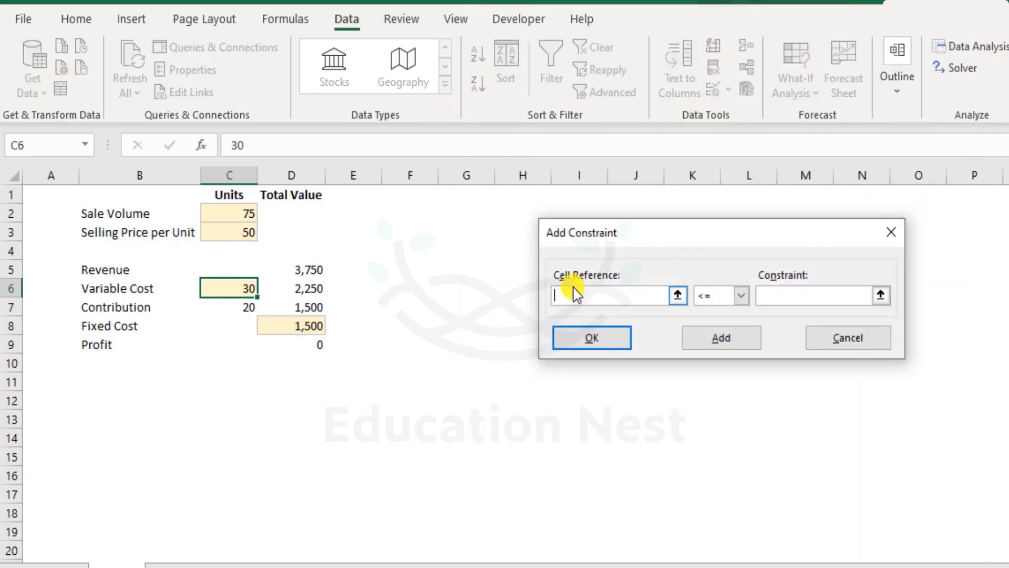
{"action": "left_click", "coordinate": [226, 217]}
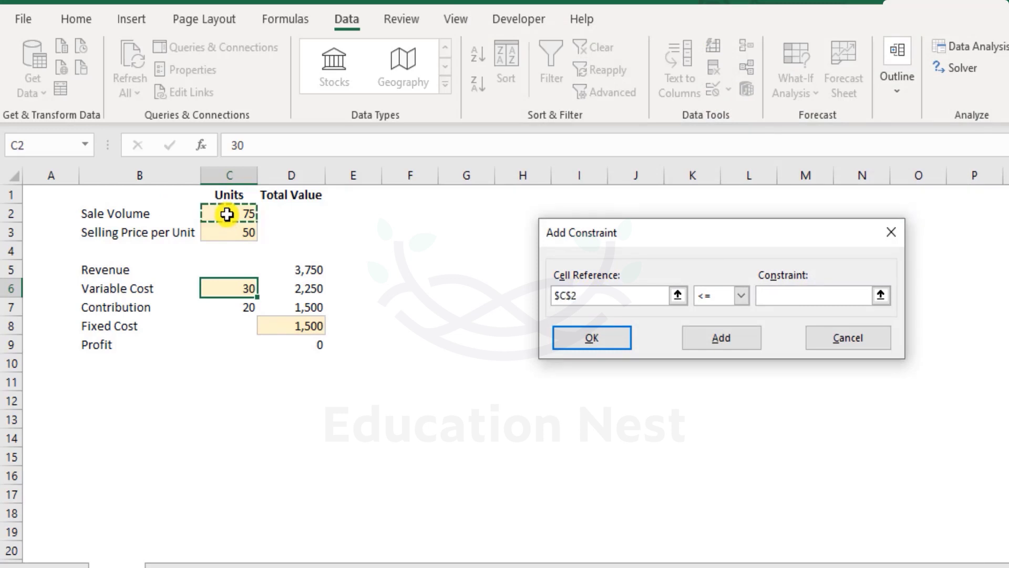
{"action": "left_click", "coordinate": [741, 296]}
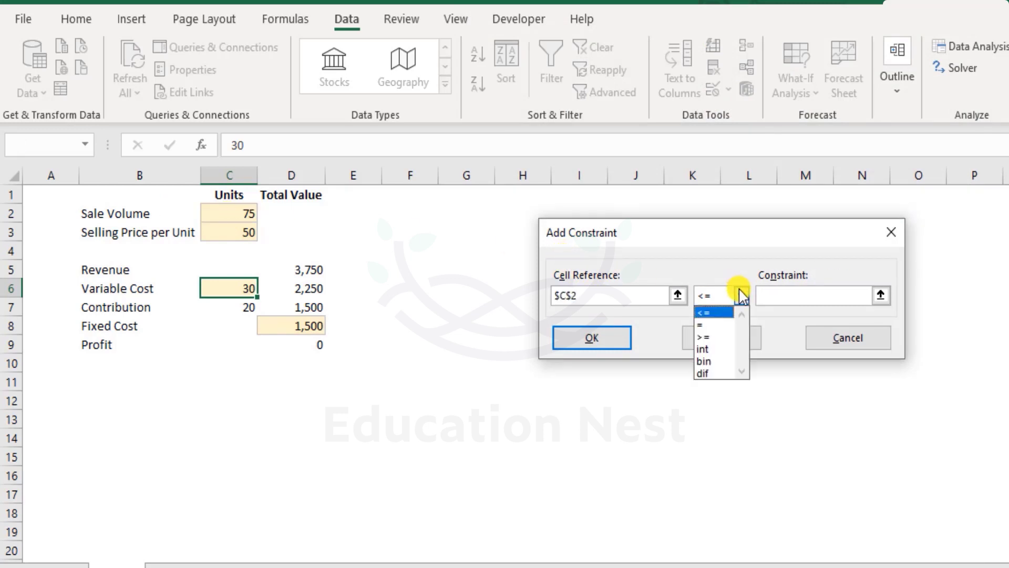
{"action": "left_click", "coordinate": [716, 349]}
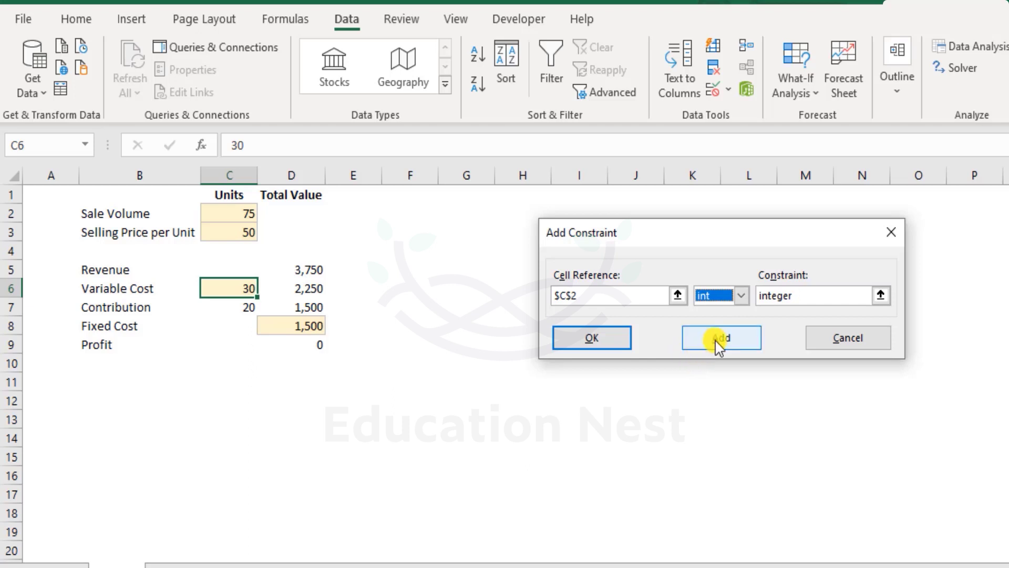
{"action": "left_click", "coordinate": [577, 348]}
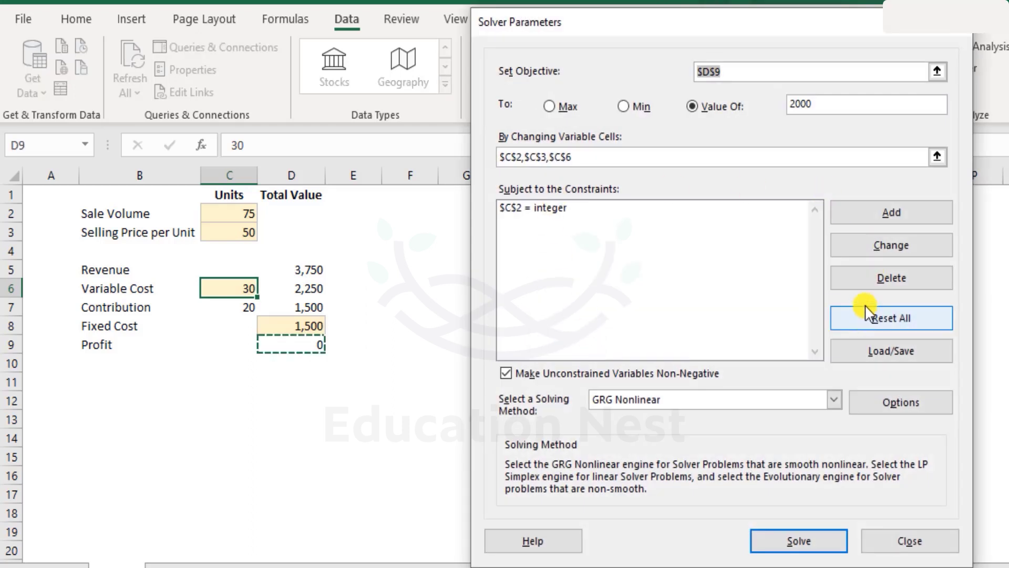
Add a constraint limiting the selling price per unit in C3 to <= 60
{"action": "left_click", "coordinate": [889, 216]}
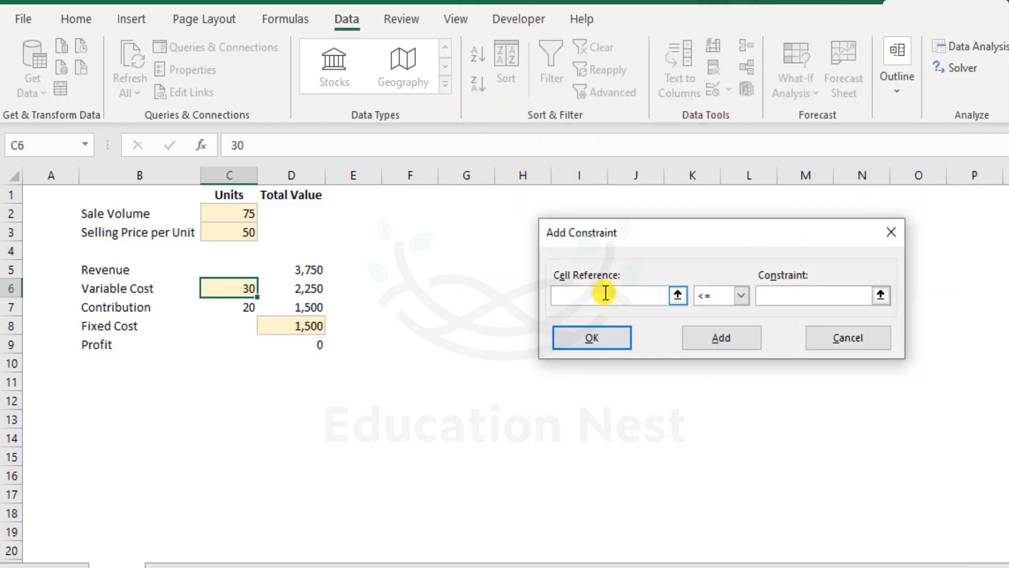
{"action": "left_click", "coordinate": [239, 233]}
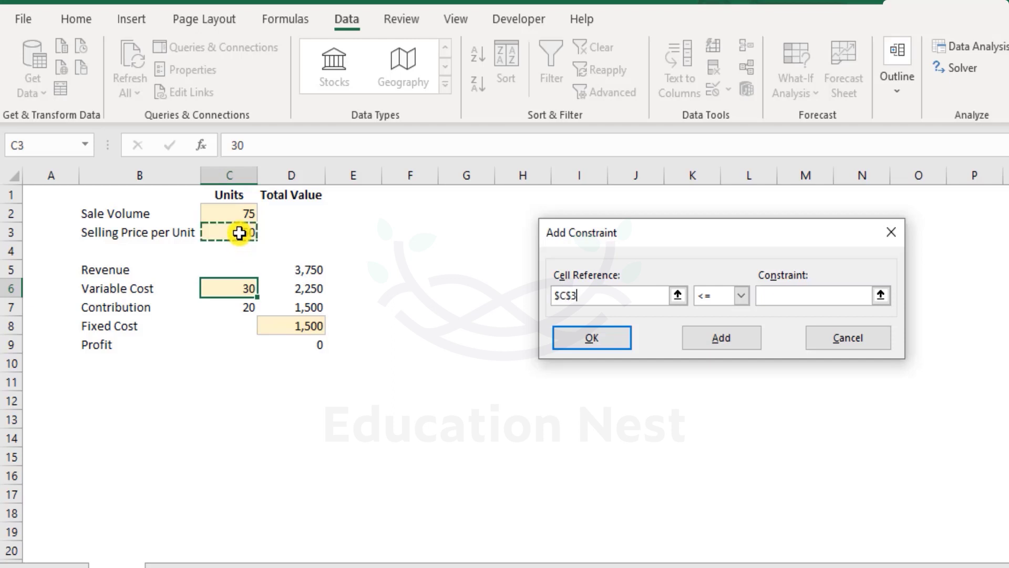
{"action": "left_click", "coordinate": [742, 295]}
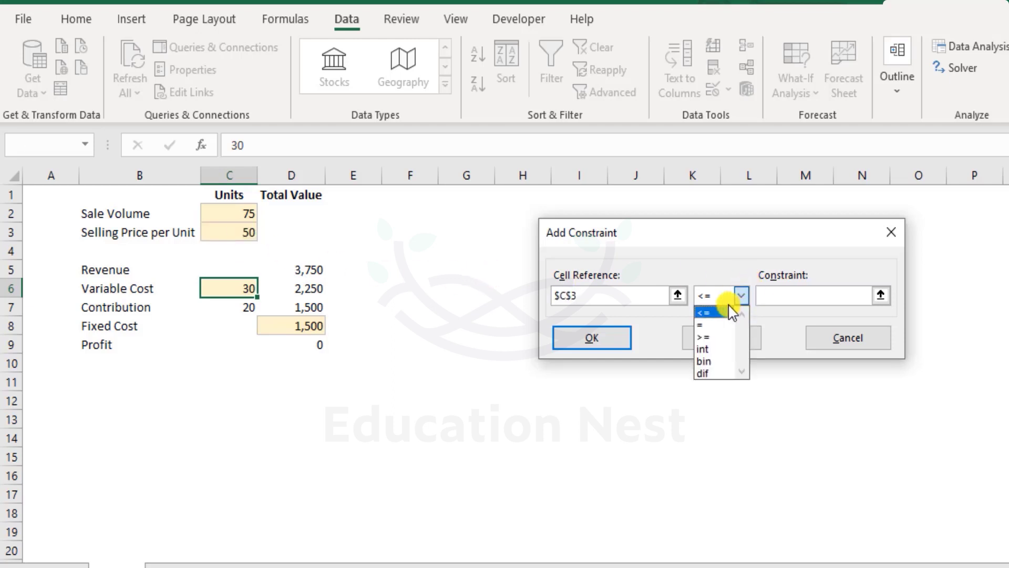
{"action": "left_click", "coordinate": [760, 272]}
{"action": "left_click", "coordinate": [788, 299]}
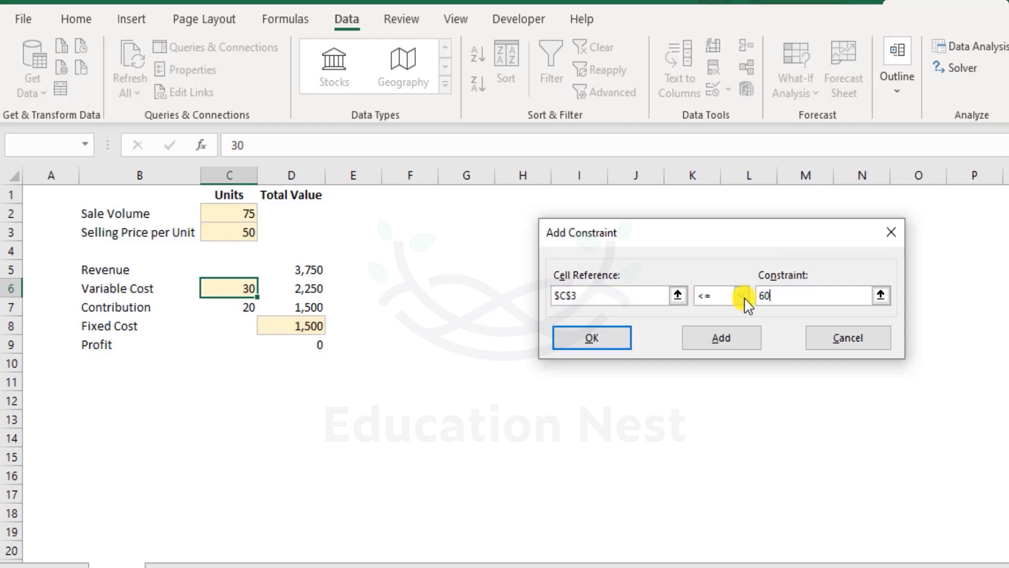
{"action": "double_click", "coordinate": [773, 295]}
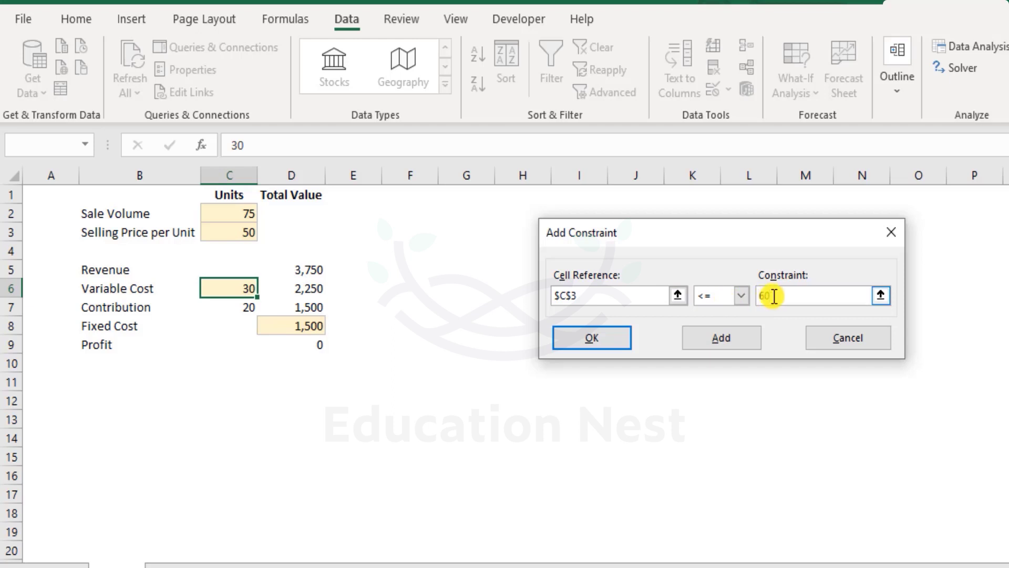
{"action": "left_click", "coordinate": [747, 342]}
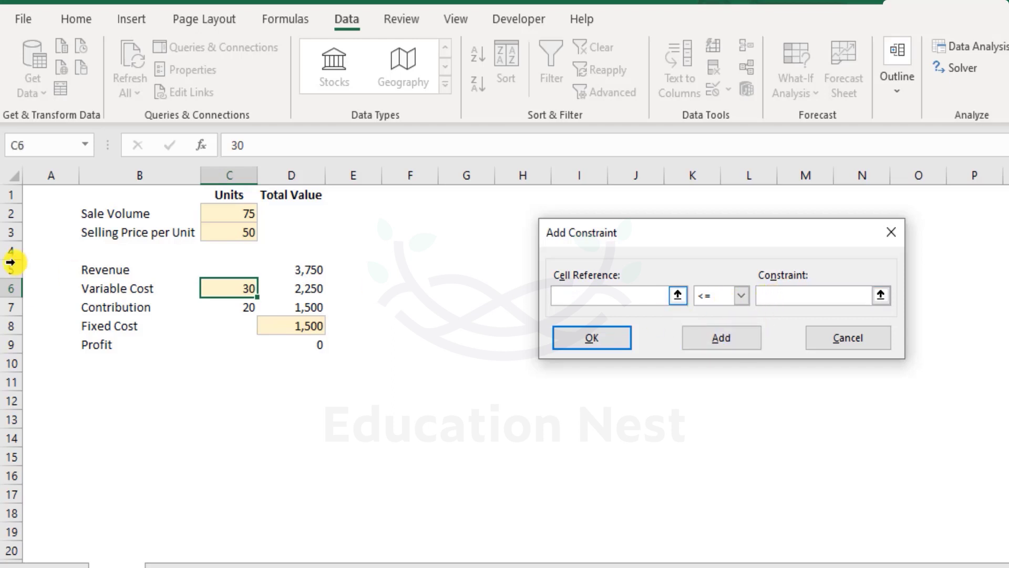
Add a constraint requiring the selling price per unit in C3 to be >= 40
{"action": "left_click", "coordinate": [236, 235]}
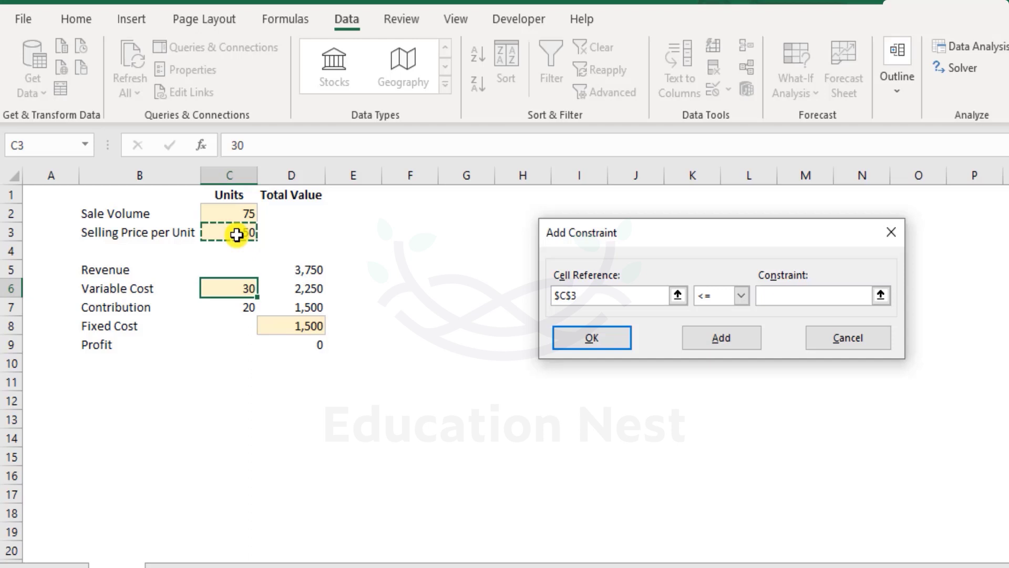
{"action": "left_click", "coordinate": [741, 296]}
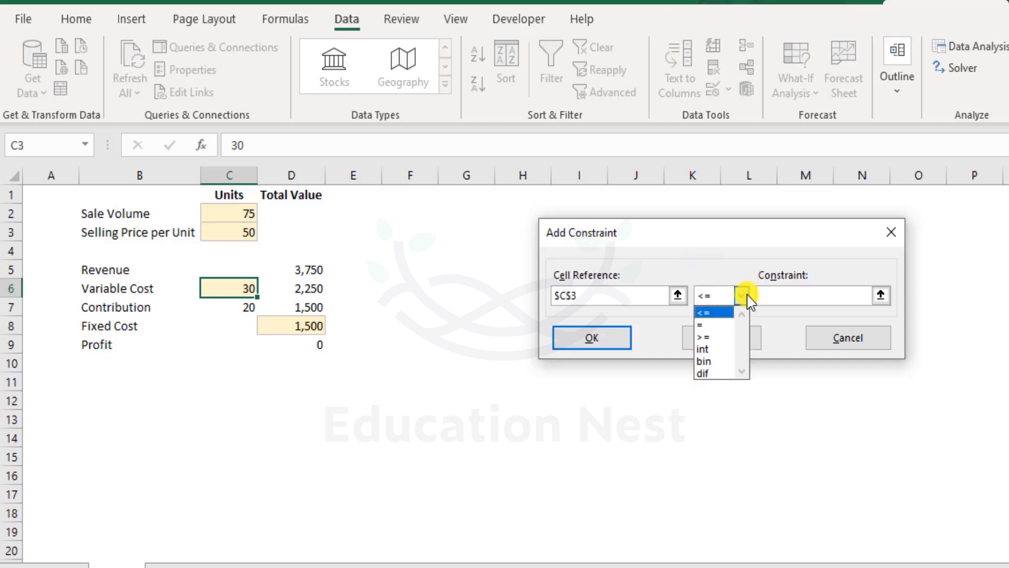
{"action": "left_click", "coordinate": [716, 337]}
{"action": "left_click", "coordinate": [810, 295]}
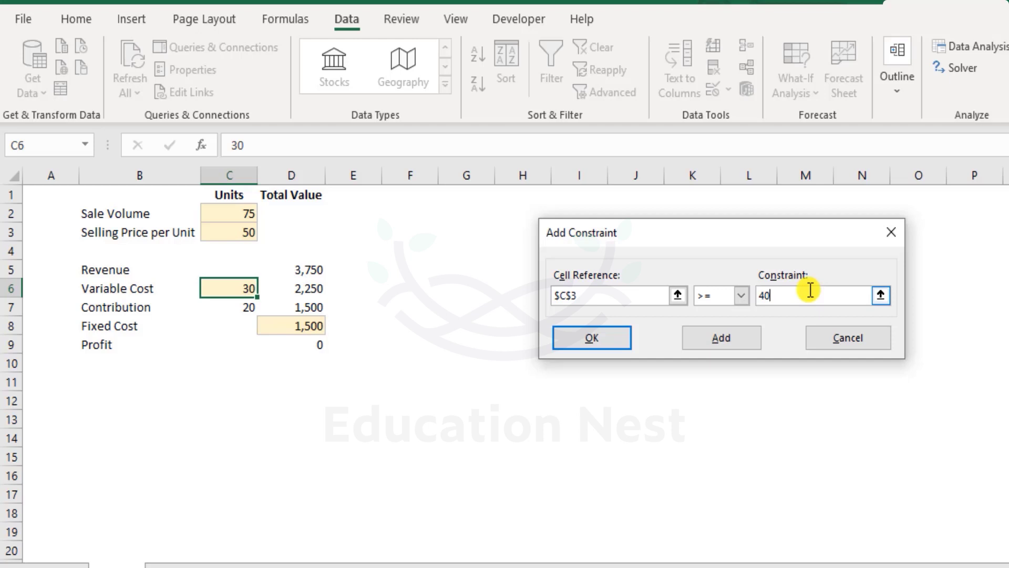
{"action": "left_click", "coordinate": [703, 341]}
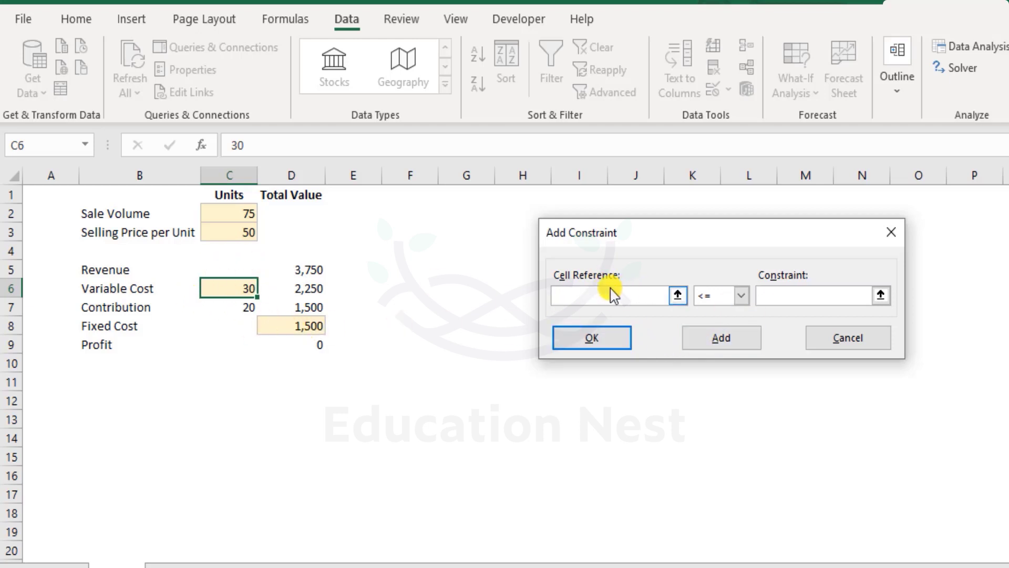
Add a constraint requiring the variable cost in C6 to be >= 25 and return to the Solver parameters
{"action": "left_click", "coordinate": [232, 287]}
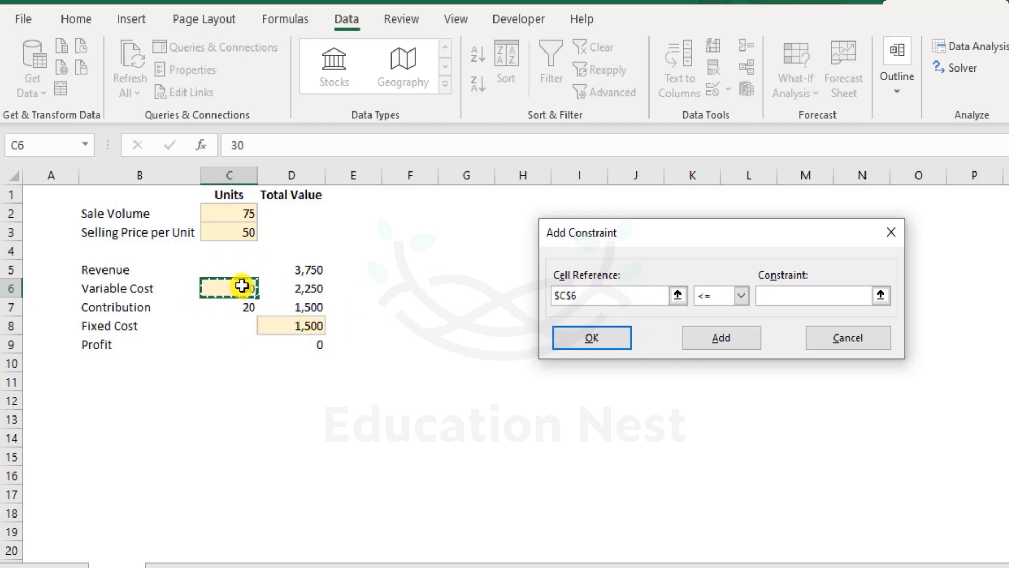
{"action": "left_click", "coordinate": [742, 296]}
{"action": "left_click", "coordinate": [728, 334]}
{"action": "left_click", "coordinate": [810, 296]}
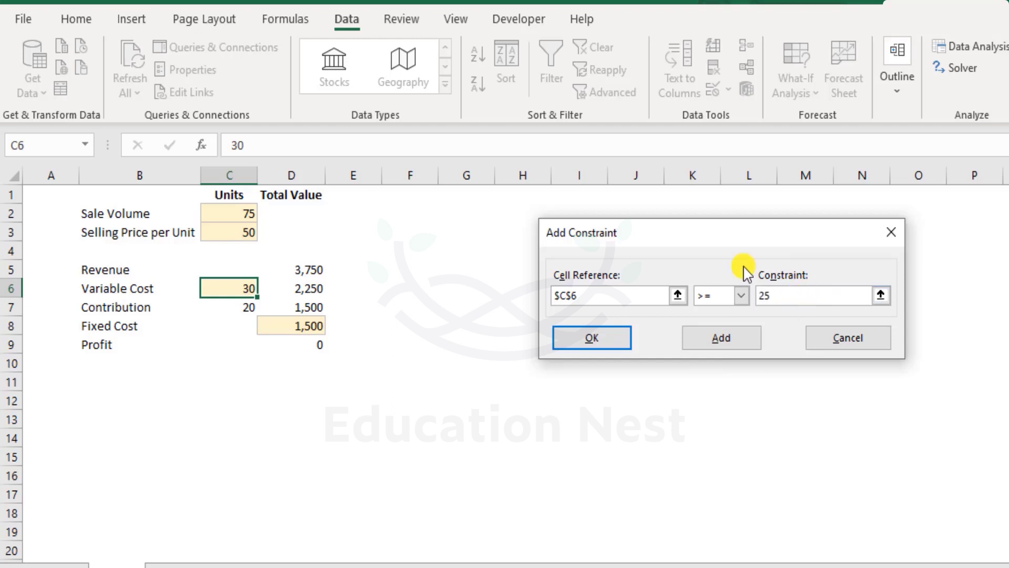
{"action": "left_click", "coordinate": [593, 338]}
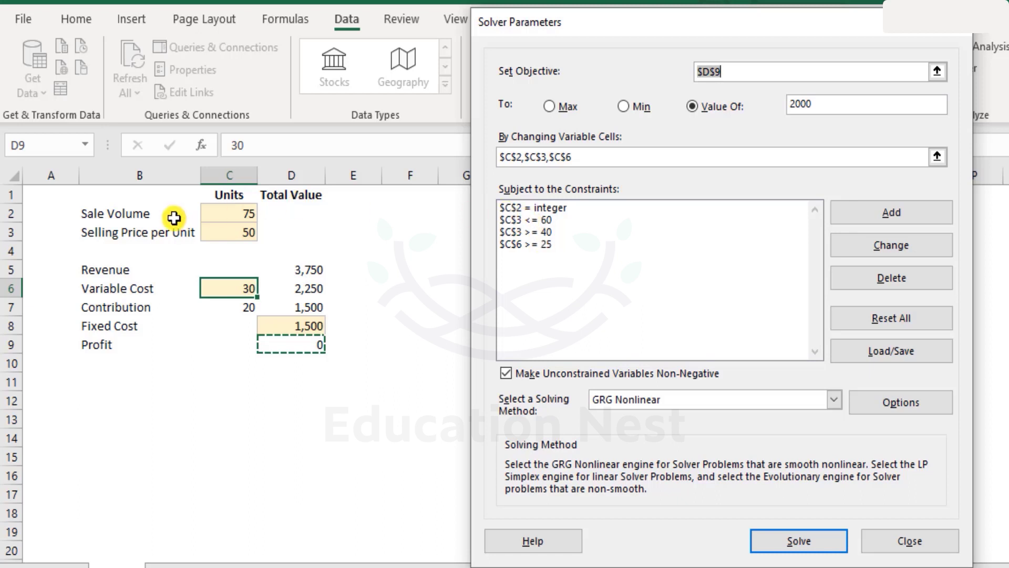
Review the Solver constraints on C2, C3 and C6 one by one against the worksheet cells
{"action": "left_click", "coordinate": [558, 220]}
{"action": "left_click", "coordinate": [560, 208]}
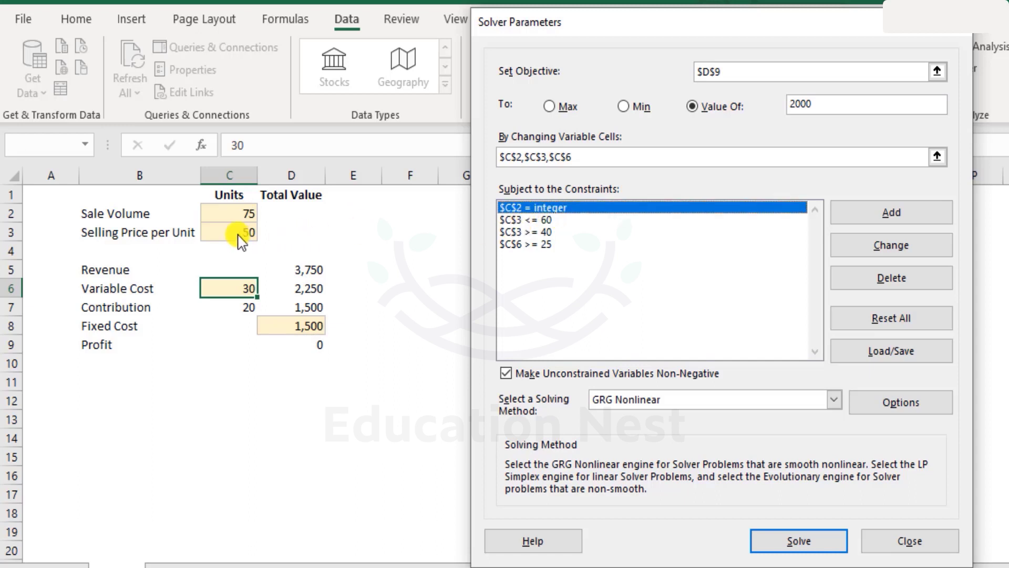
{"action": "left_click", "coordinate": [549, 221]}
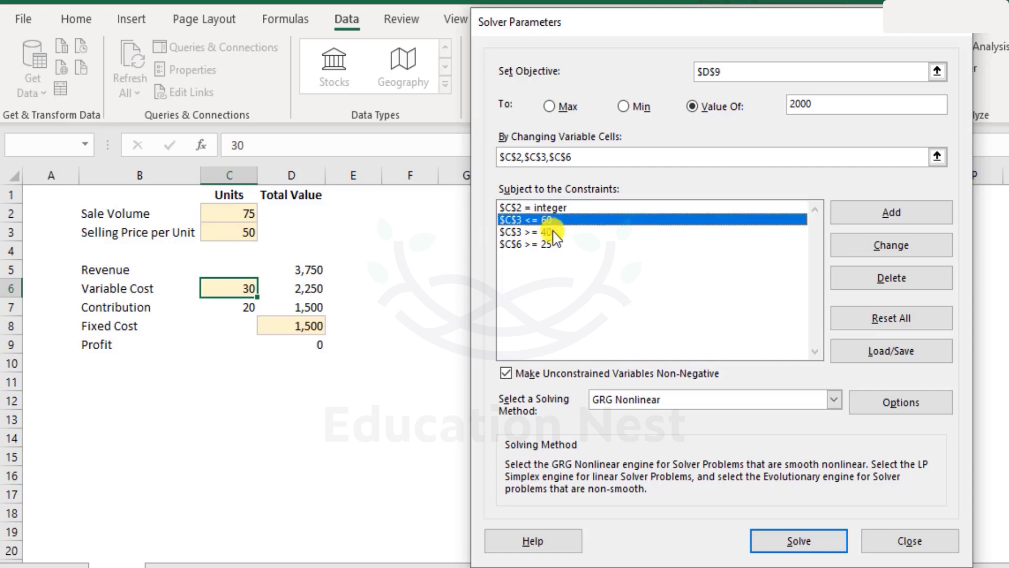
{"action": "left_click", "coordinate": [544, 233]}
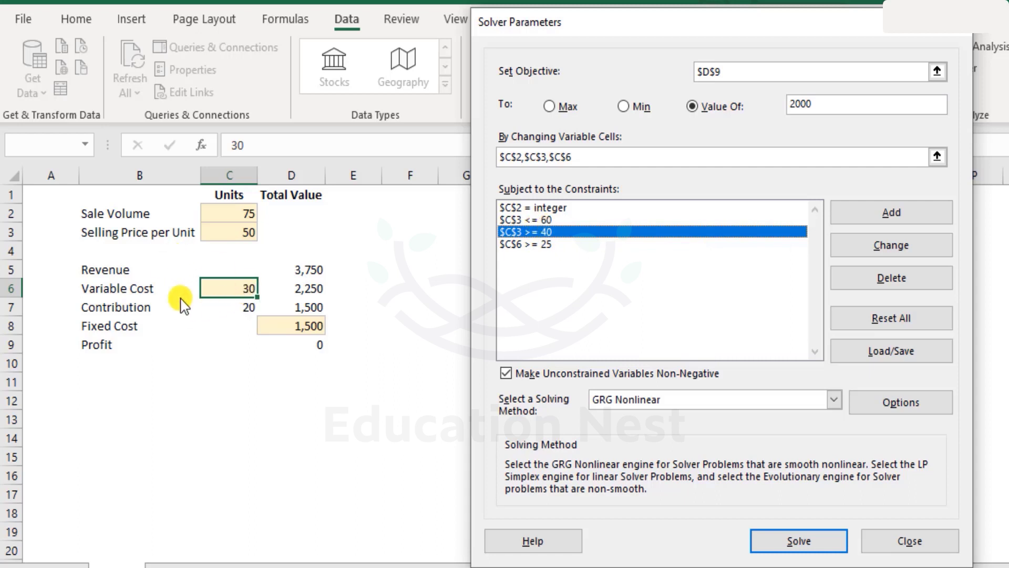
{"action": "left_click", "coordinate": [532, 244]}
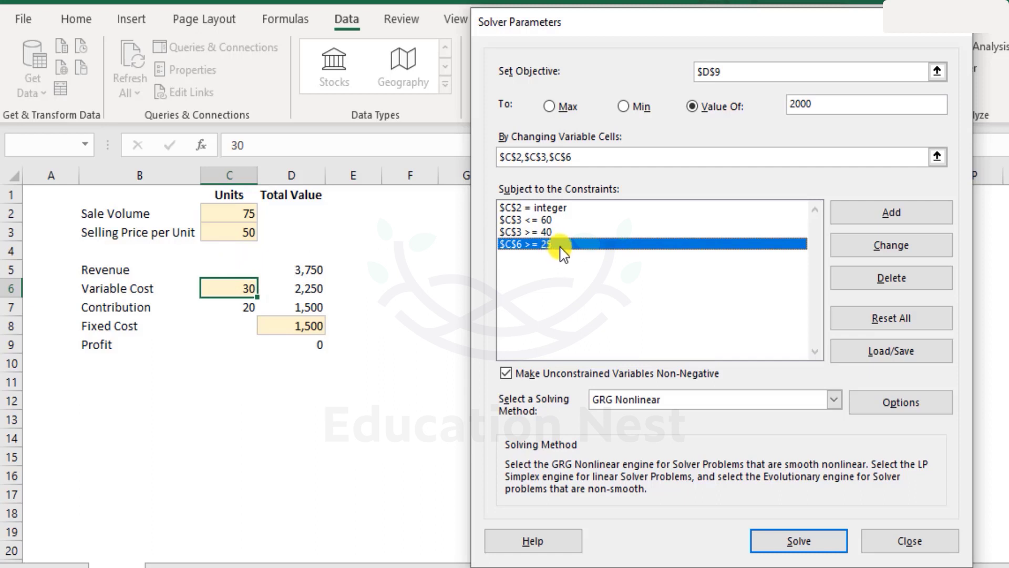
{"action": "left_click", "coordinate": [547, 232]}
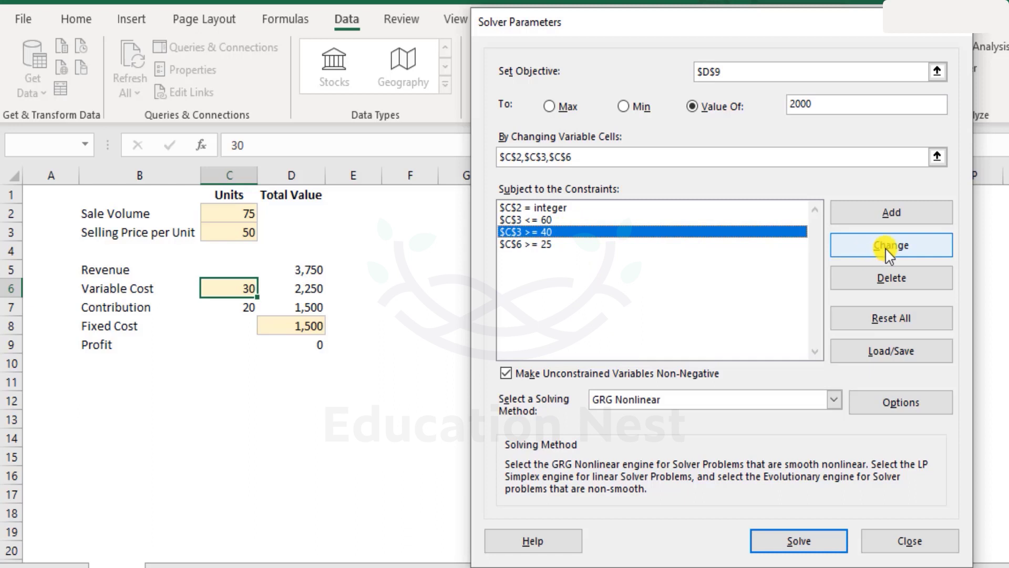
Open the $C$3 <= 60 constraint for editing, accept it as is, and look over the C3 constraints again
{"action": "left_click", "coordinate": [531, 219]}
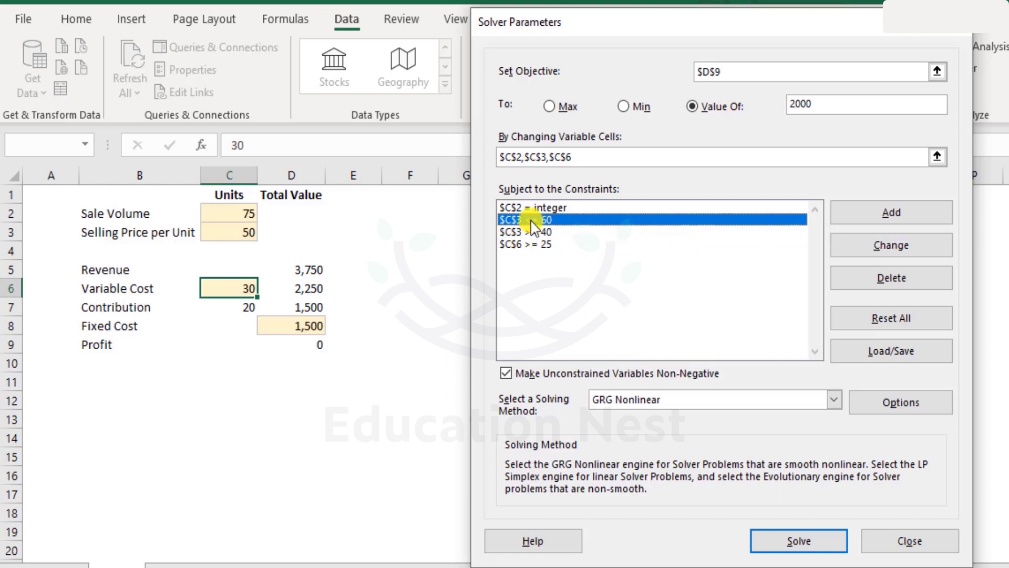
{"action": "left_click", "coordinate": [895, 246]}
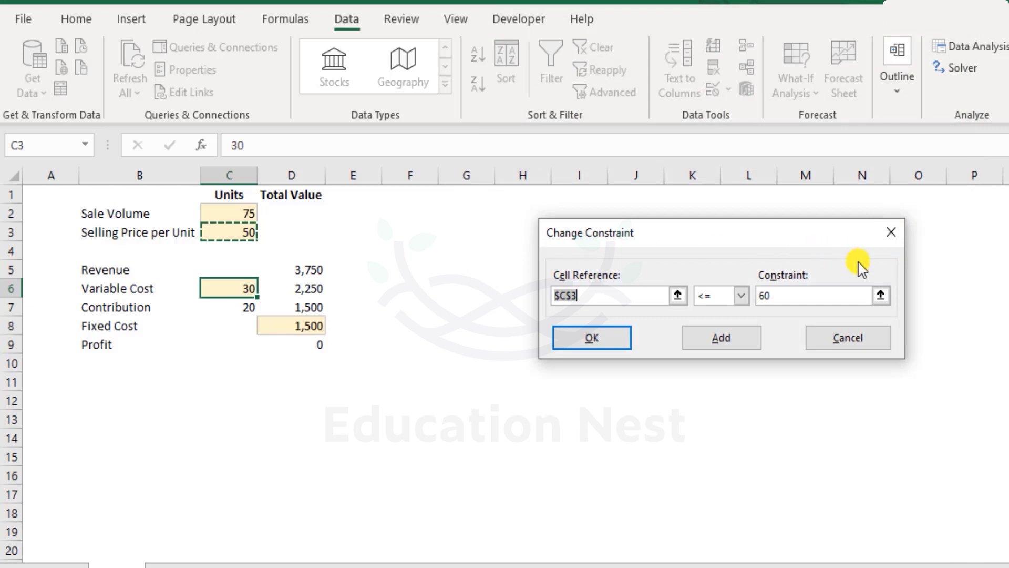
{"action": "left_click", "coordinate": [583, 336]}
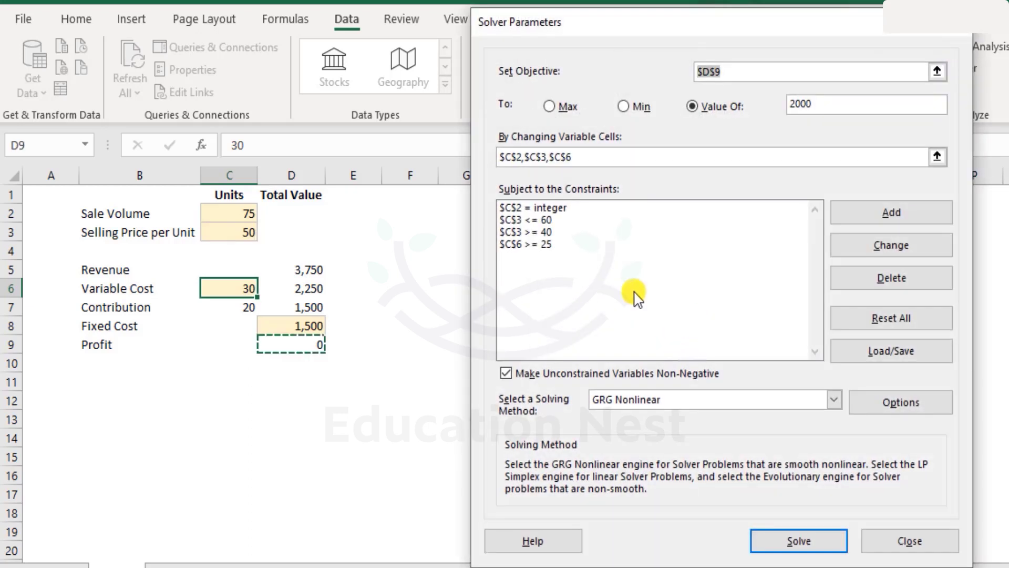
{"action": "left_click", "coordinate": [568, 220]}
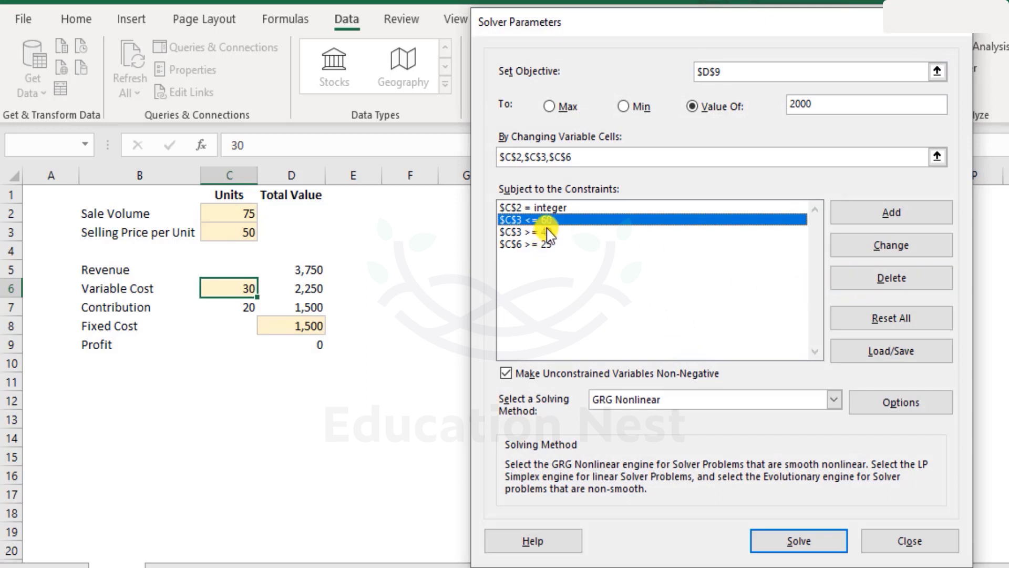
{"action": "left_click", "coordinate": [544, 233]}
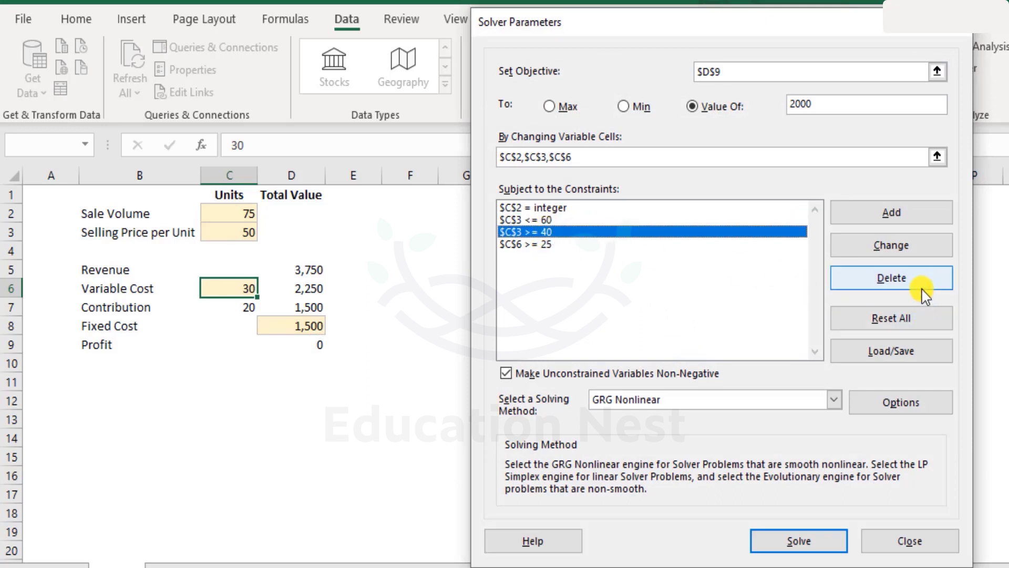
Choose GRG Nonlinear as the solving method and solve the model
{"action": "left_click", "coordinate": [553, 409]}
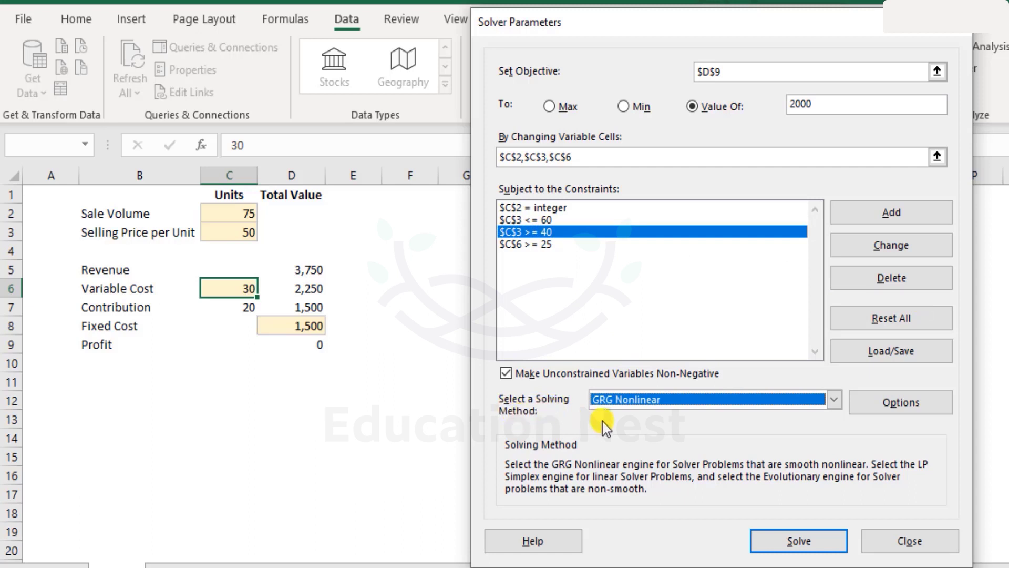
{"action": "left_click", "coordinate": [670, 405]}
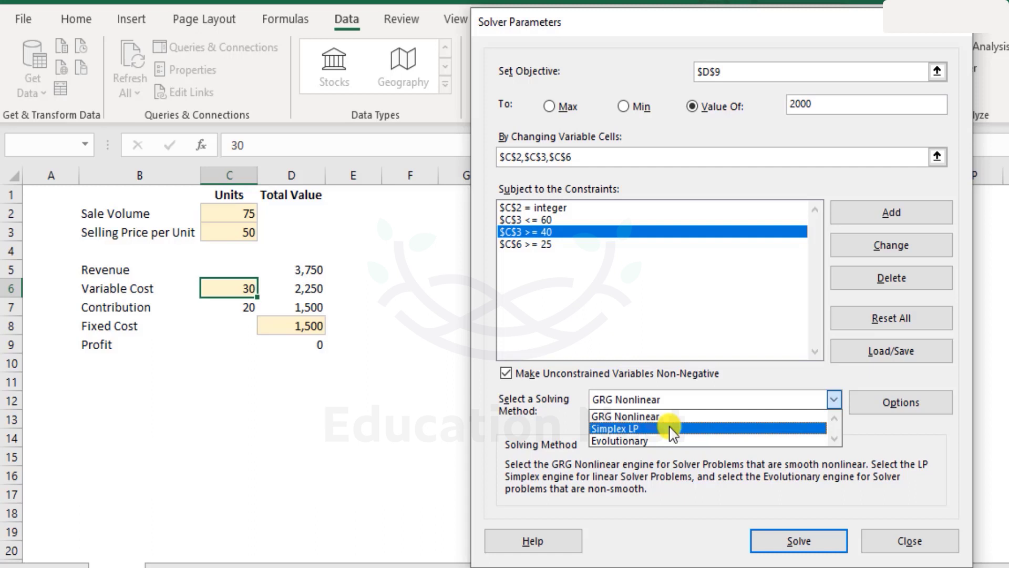
{"action": "left_click", "coordinate": [605, 416]}
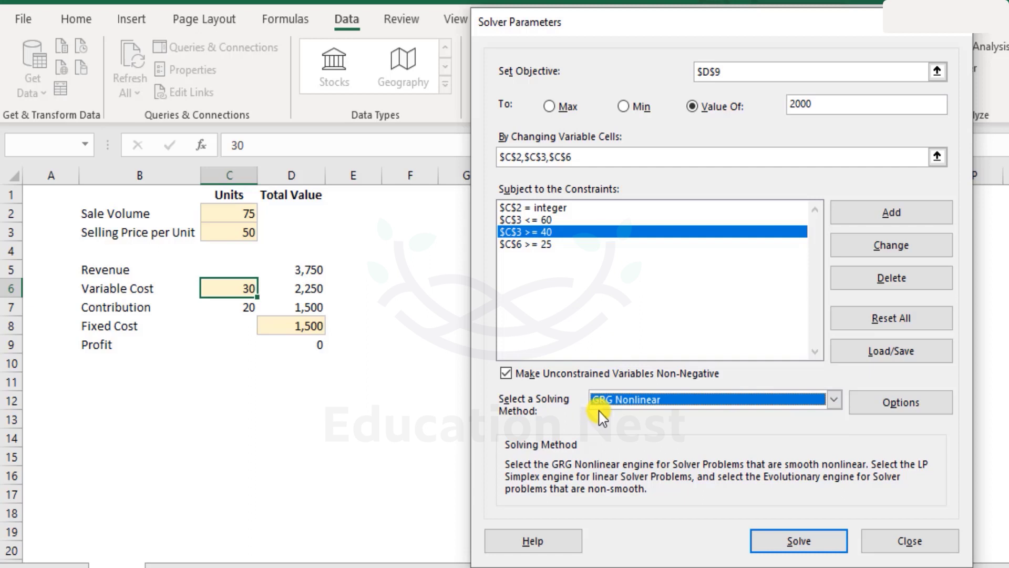
{"action": "left_click", "coordinate": [821, 549]}
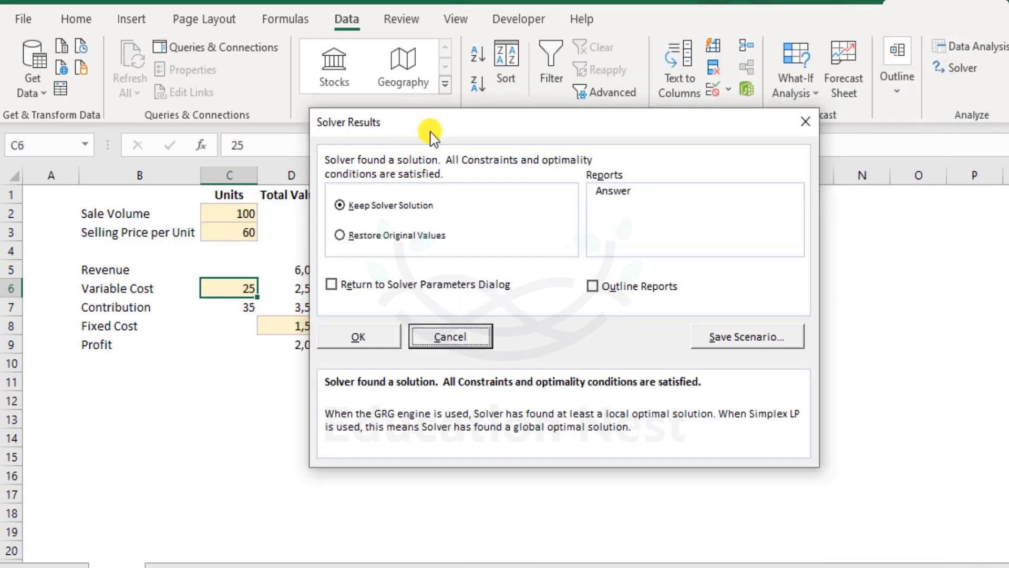
Save the Solver solution as a scenario named Scenario 1 and dismiss the results without keeping the solution on the sheet
{"action": "left_click_drag", "start_coordinate": [412, 122], "coordinate": [476, 124]}
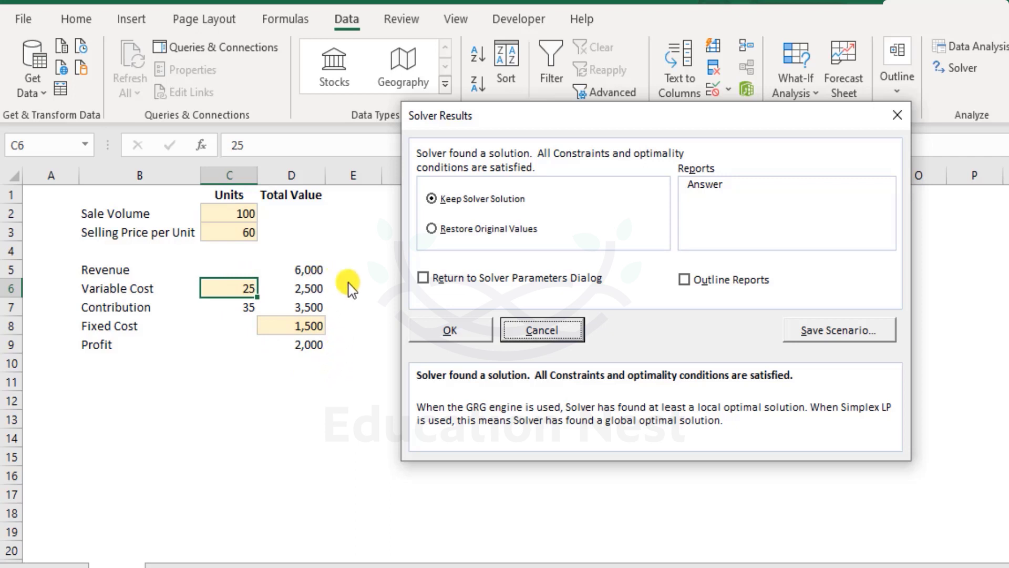
{"action": "left_click", "coordinate": [835, 337]}
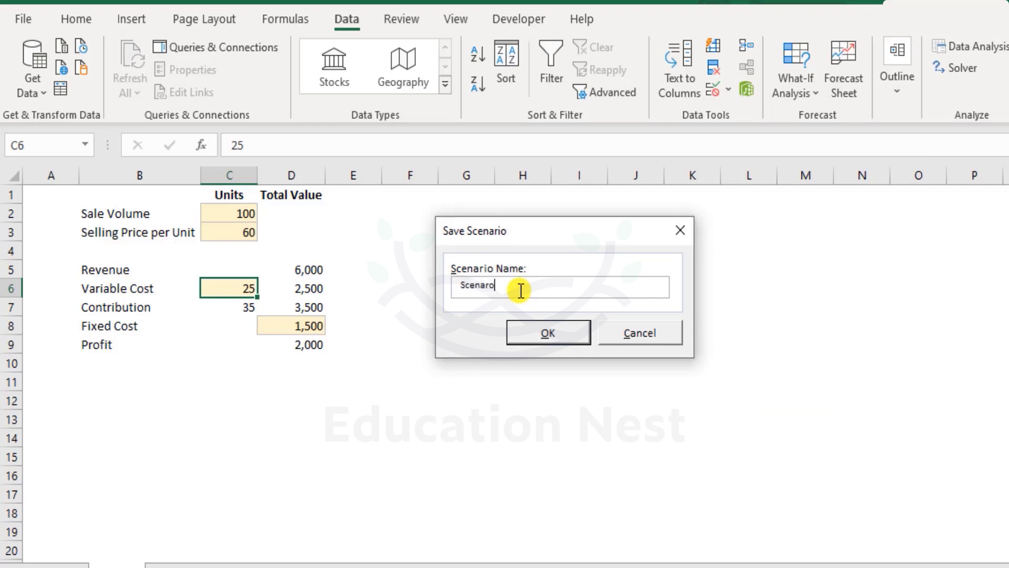
{"action": "type", "text": "Scenario 1"}
{"action": "left_click", "coordinate": [555, 334]}
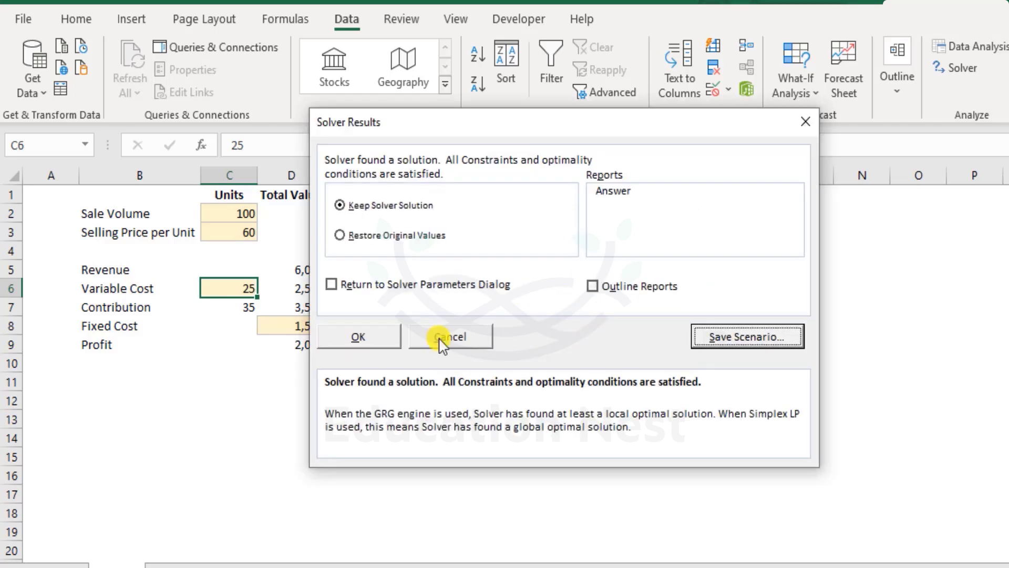
{"action": "left_click", "coordinate": [441, 341]}
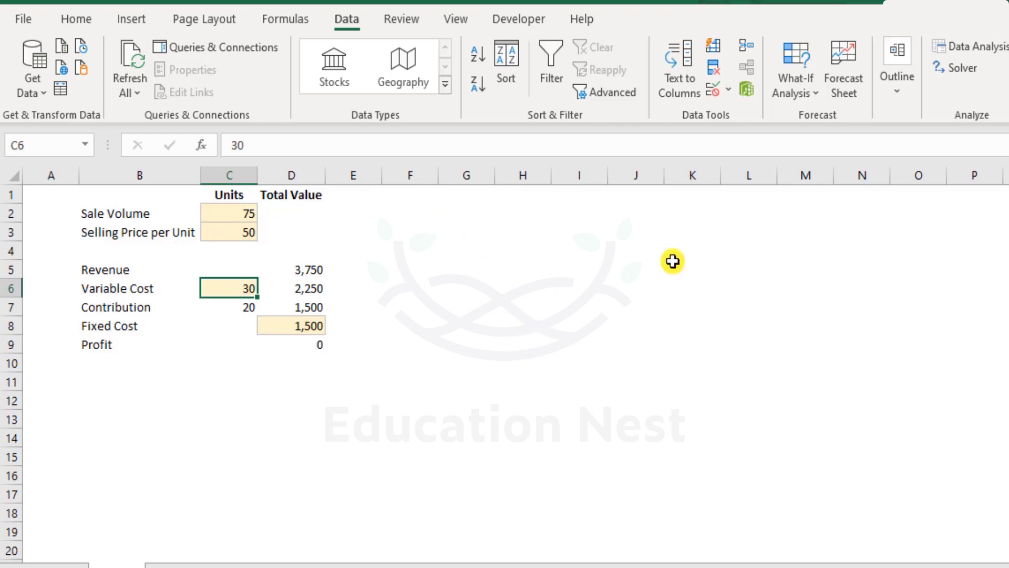
{"action": "left_click", "coordinate": [795, 85]}
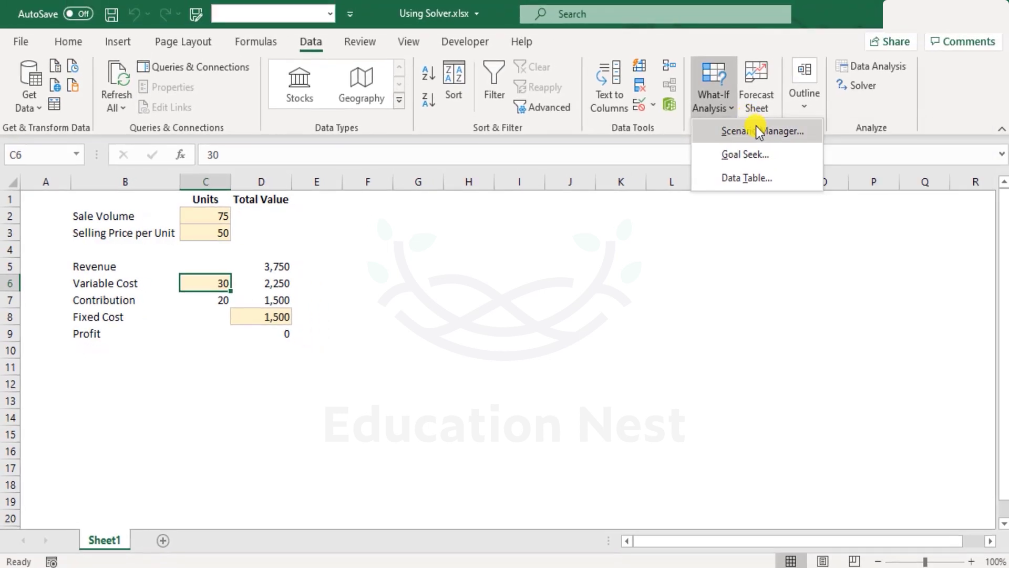
{"action": "left_click", "coordinate": [758, 131]}
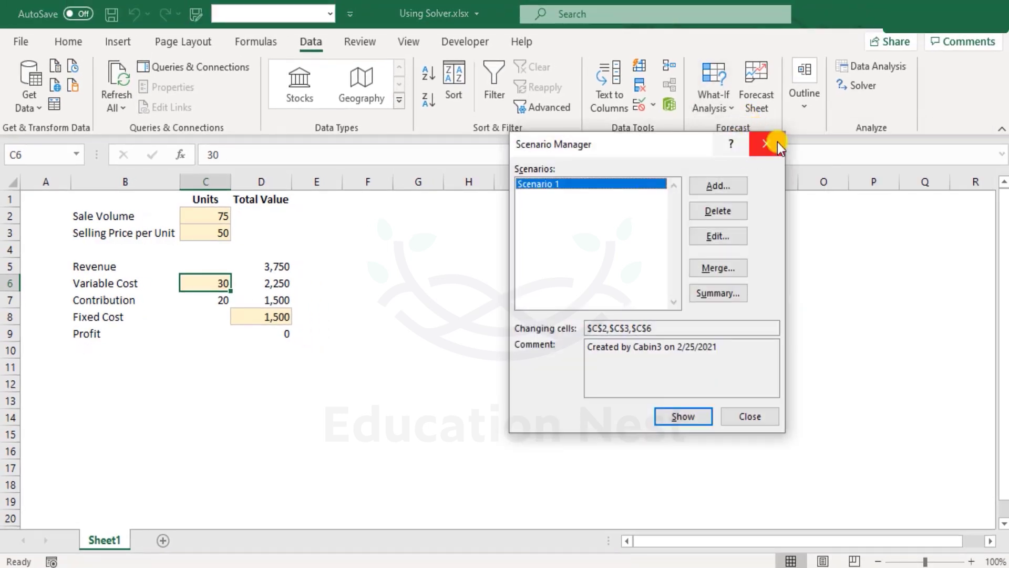
{"action": "left_click", "coordinate": [768, 143]}
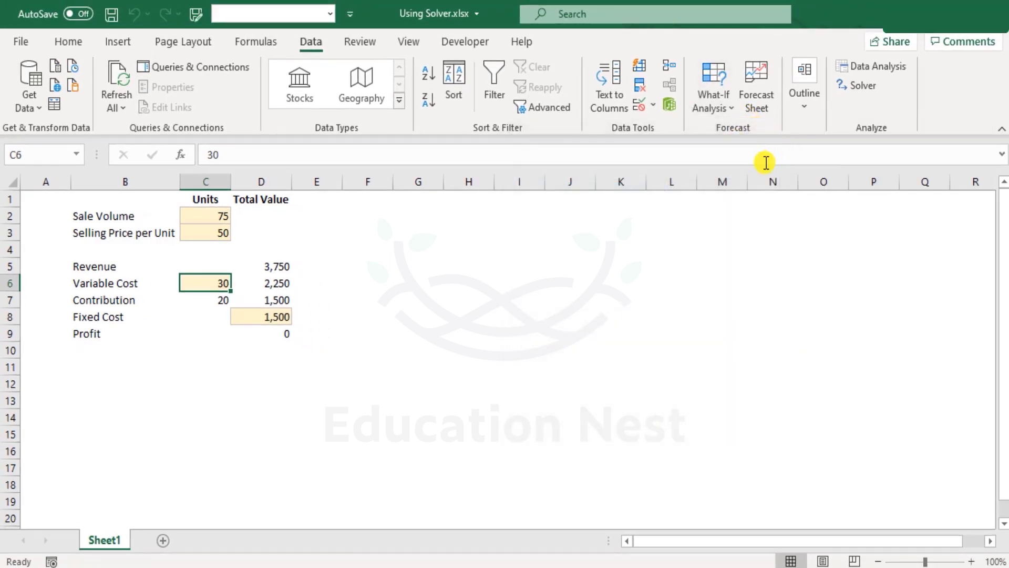
Show Scenario 1 on the sheet using the Scenario Manager and close the manager
{"action": "left_click", "coordinate": [722, 110]}
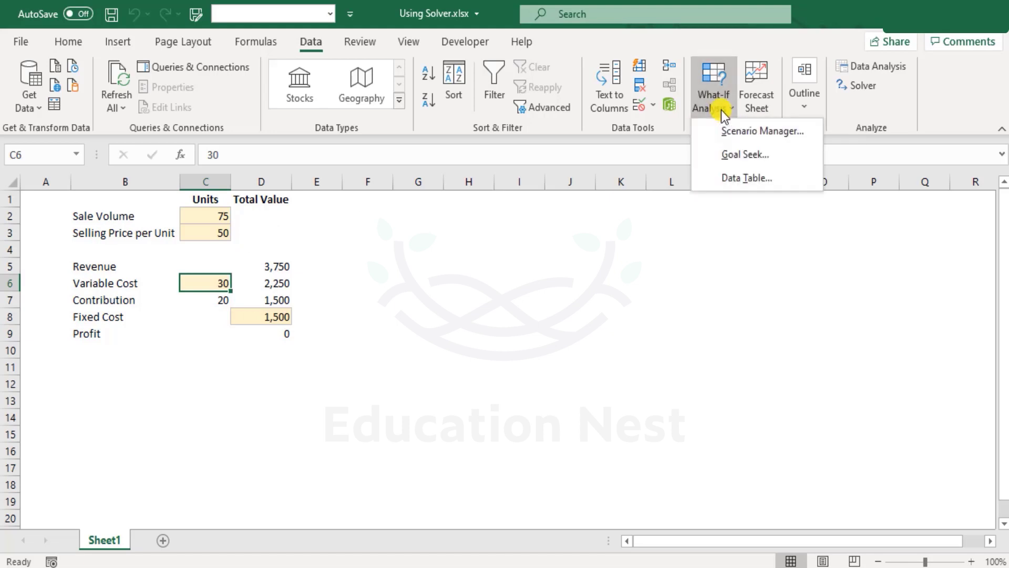
{"action": "left_click", "coordinate": [735, 135]}
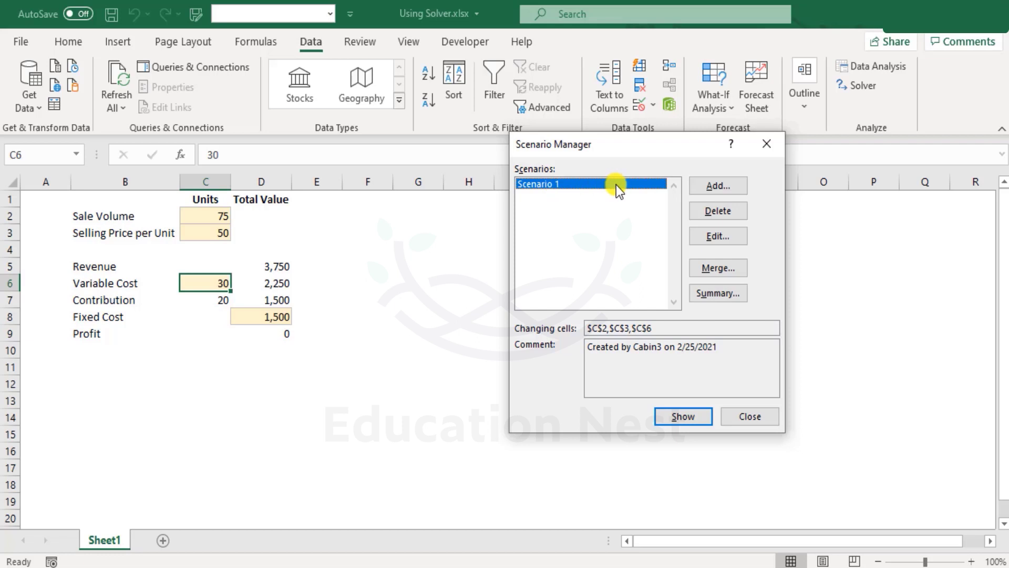
{"action": "left_click", "coordinate": [677, 417]}
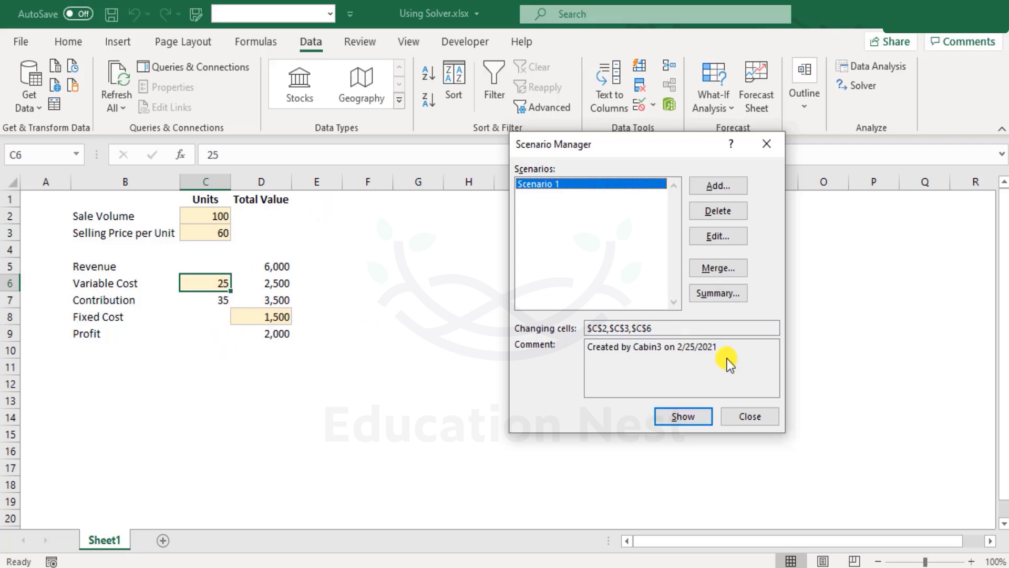
{"action": "left_click", "coordinate": [751, 417]}
Undo the scenario values applied to C2, C3 and C6, and redo them
{"action": "left_click", "coordinate": [216, 211]}
{"action": "left_click", "coordinate": [219, 232]}
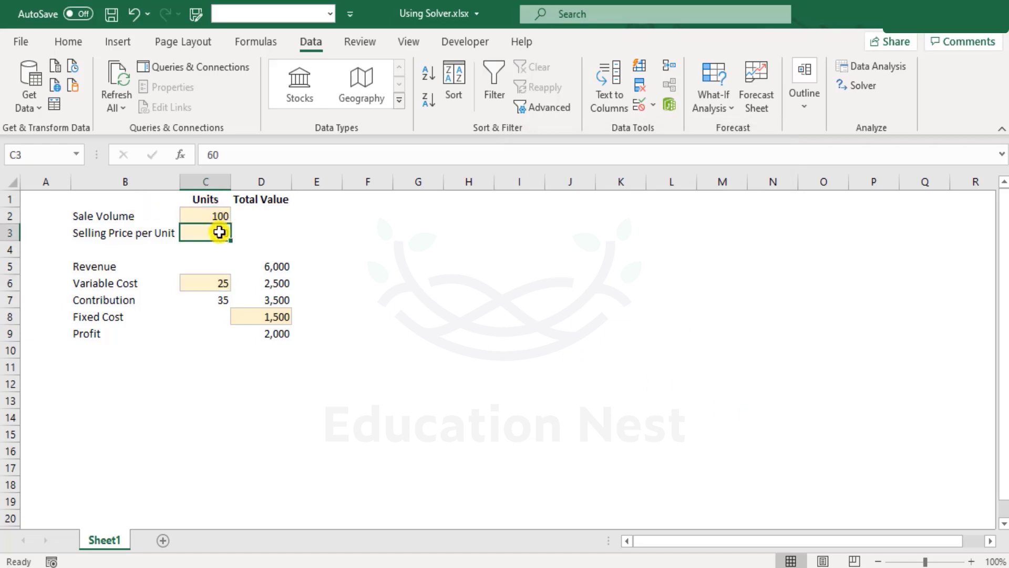
{"action": "left_click", "coordinate": [216, 282], "text": "ctrl"}
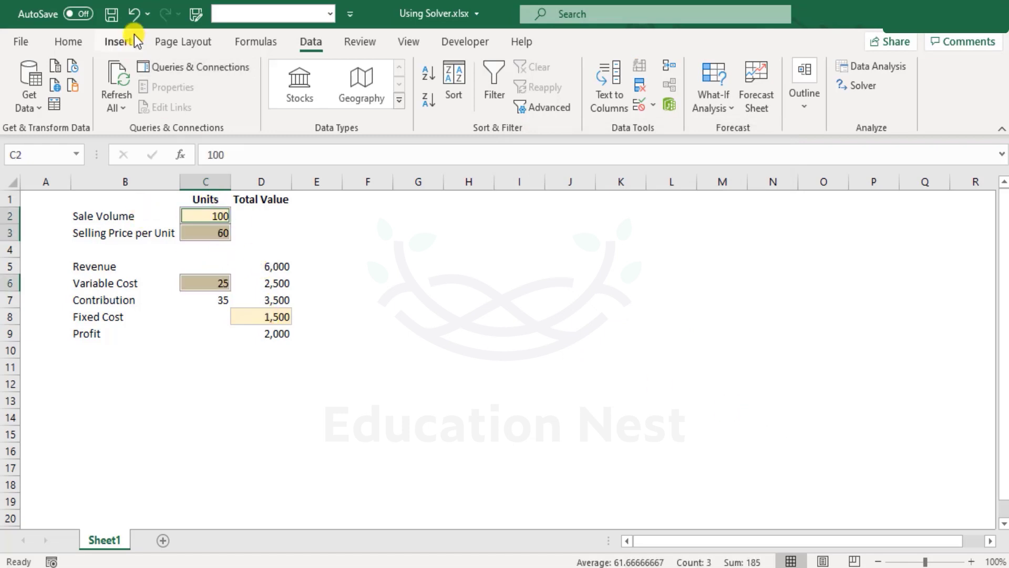
{"action": "left_click", "coordinate": [138, 15]}
{"action": "left_click", "coordinate": [257, 219]}
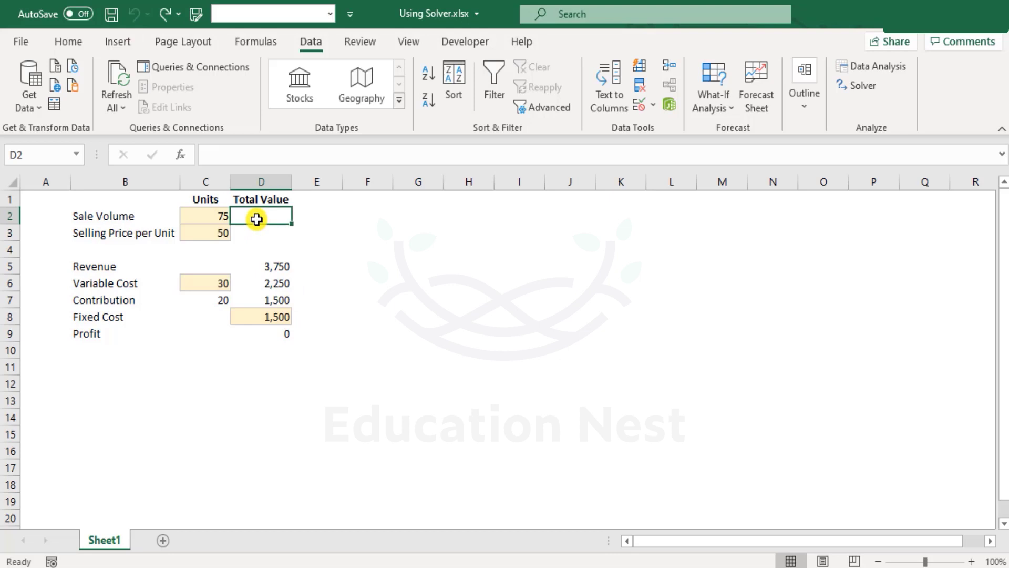
{"action": "left_click", "coordinate": [163, 17]}
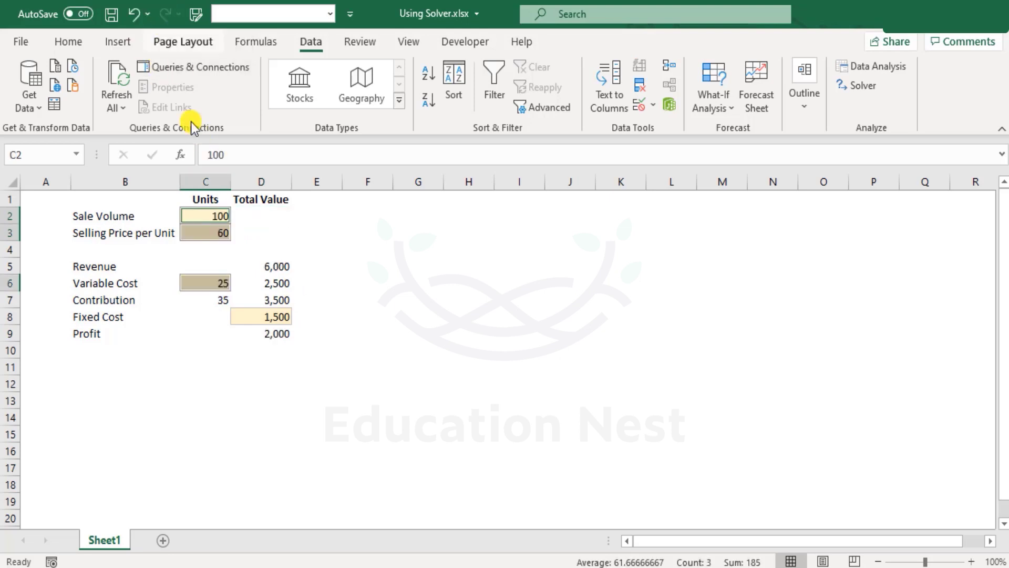
Select cell A1 and save the workbook
{"action": "left_click", "coordinate": [50, 200]}
{"action": "left_click", "coordinate": [111, 17]}
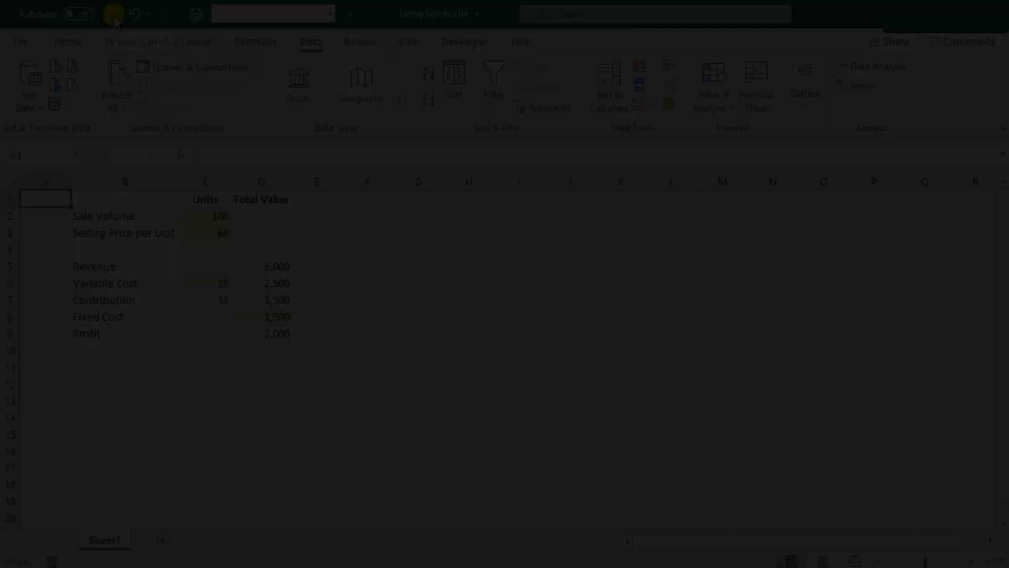